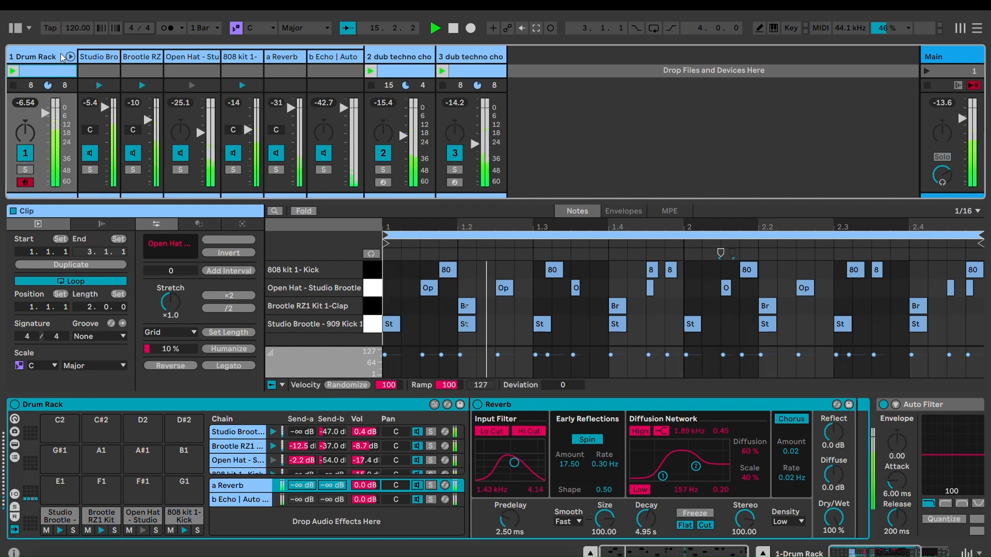
- Mute both dub techno chord tracks and show the Drum Rack track's clip and devices
click(383, 153)
click(455, 153)
click(468, 53)
click(396, 54)
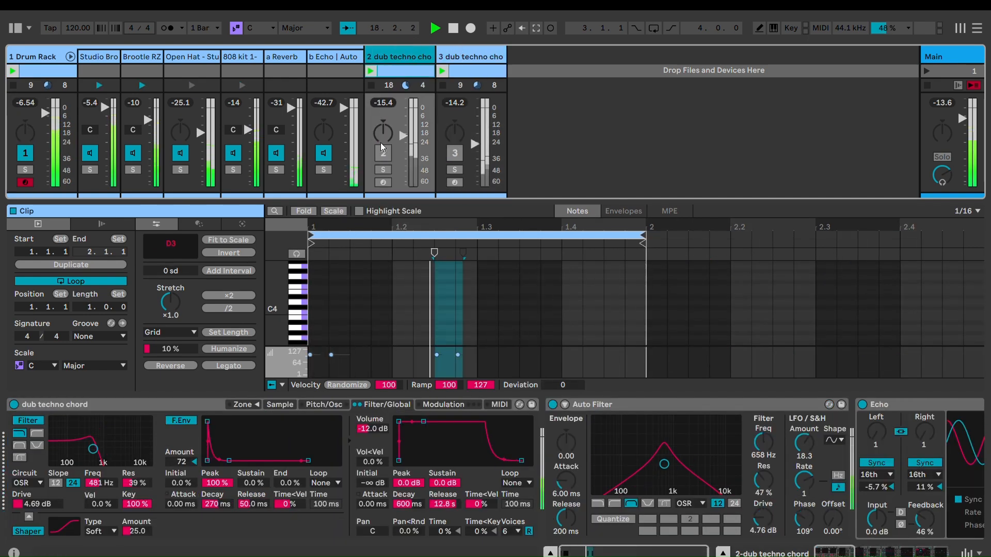
click(45, 50)
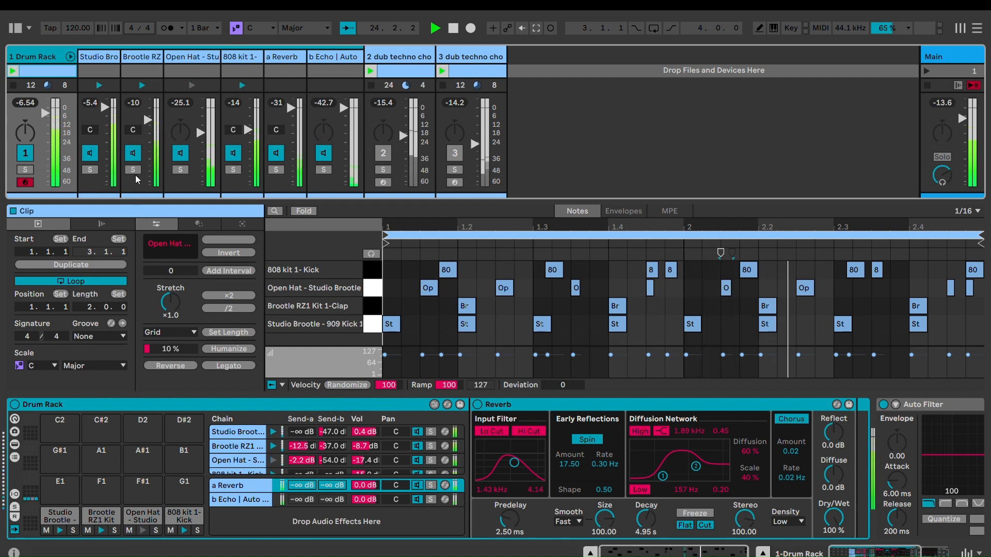
- Inspect the kick and clap notes in the drum clip by selecting individual hits, ending on the clap at 1.2
click(466, 323)
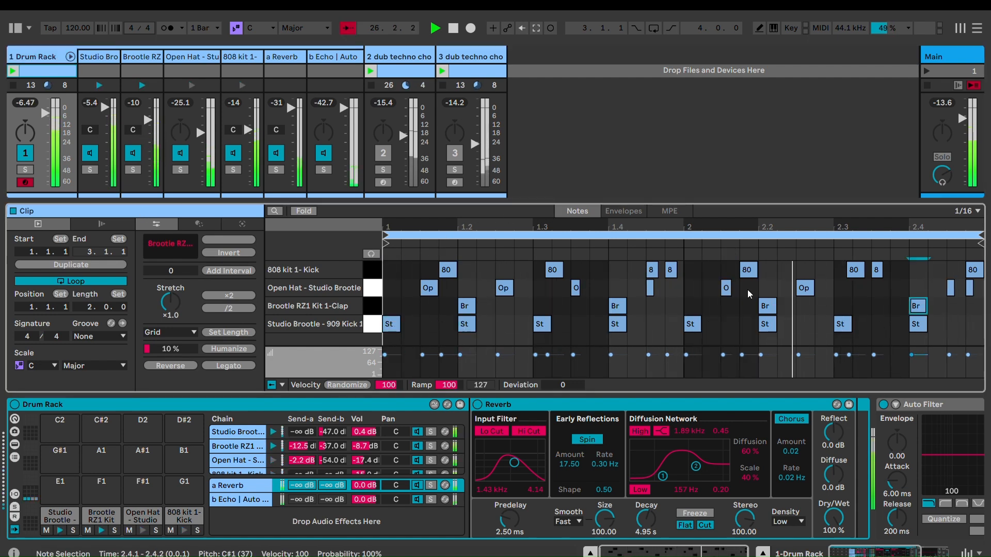
click(767, 306)
click(464, 306)
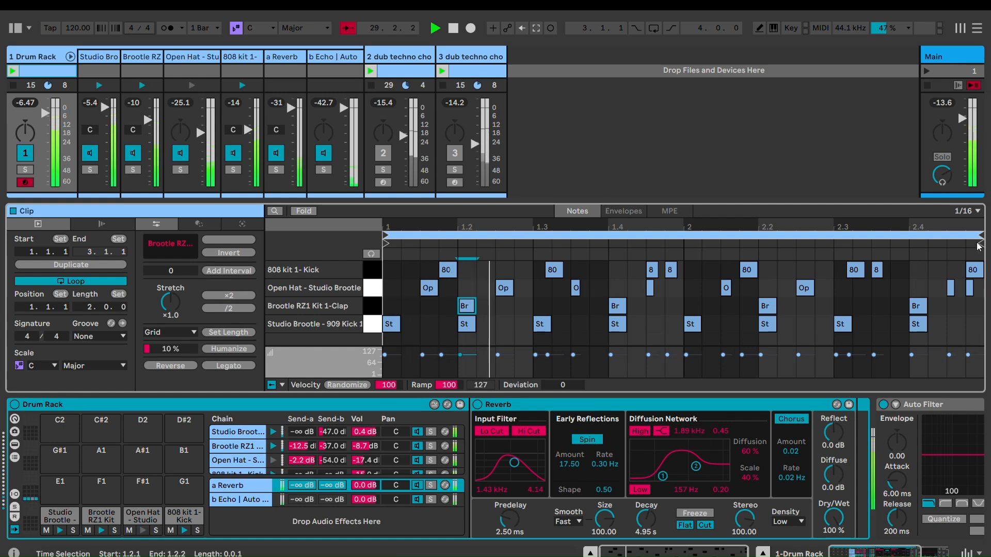
- Audition the 808 kick chain in solo while checking its volume, and end the solo
click(233, 170)
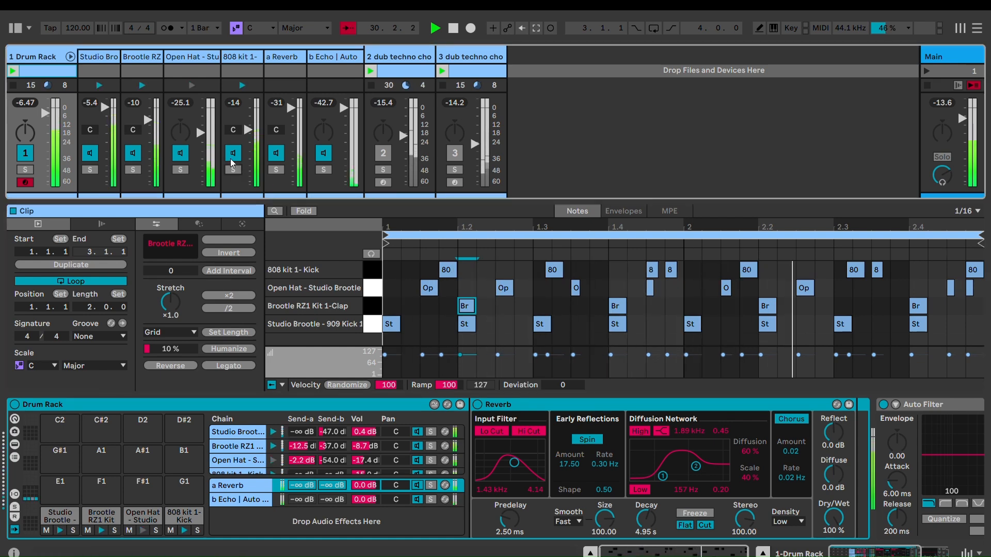
drag(248, 128, 248, 122)
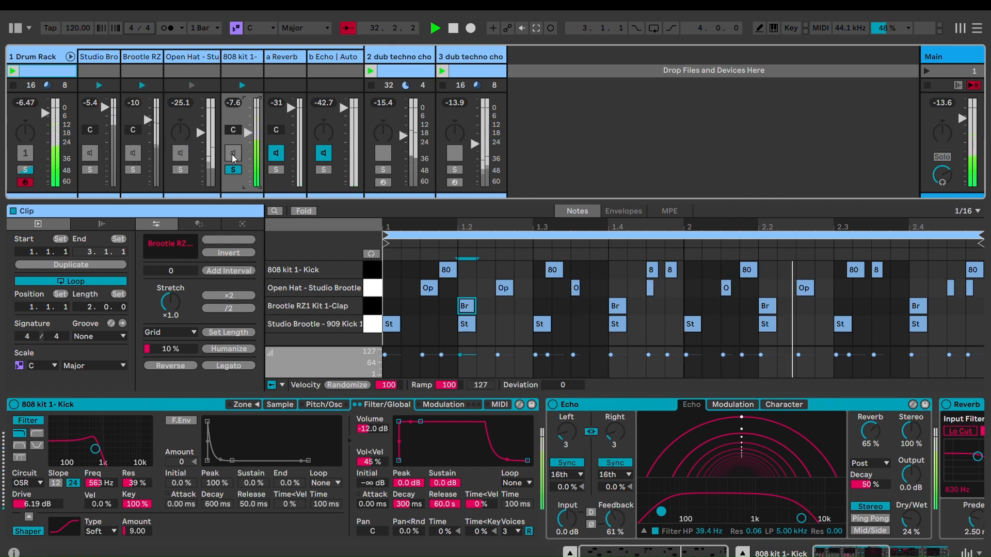
click(233, 170)
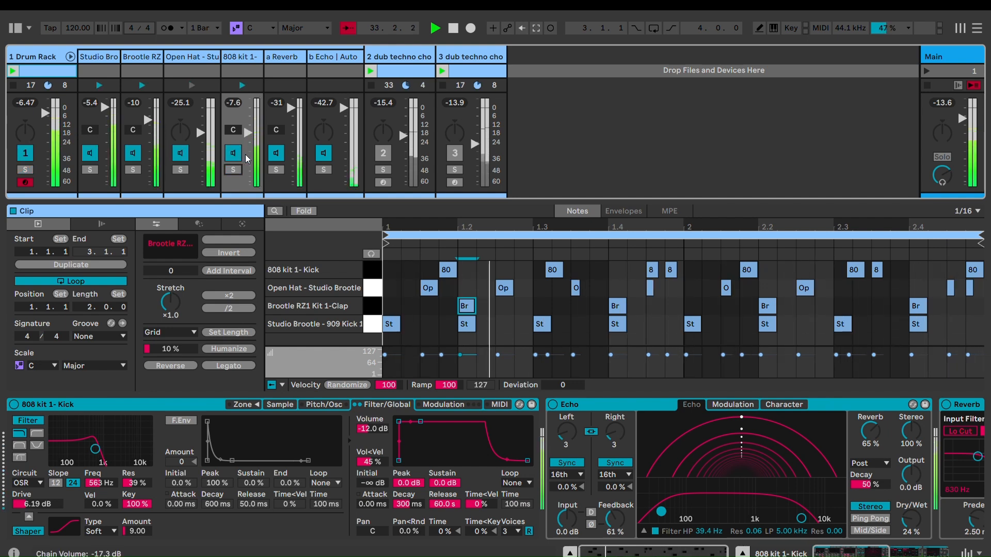
- Audition each dub techno chord track in turn with the drums, leaving both muted, and return to the Drum Rack track
click(382, 152)
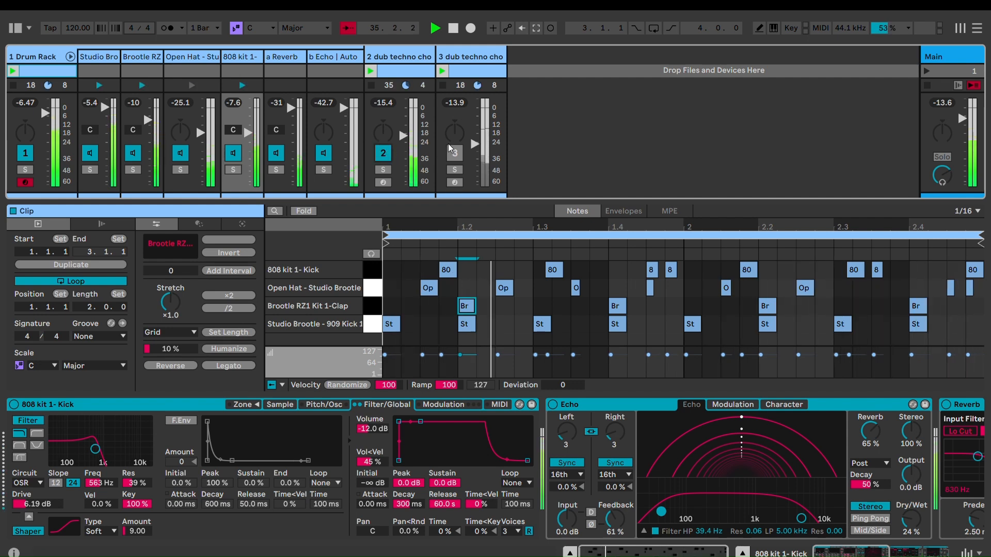
click(453, 150)
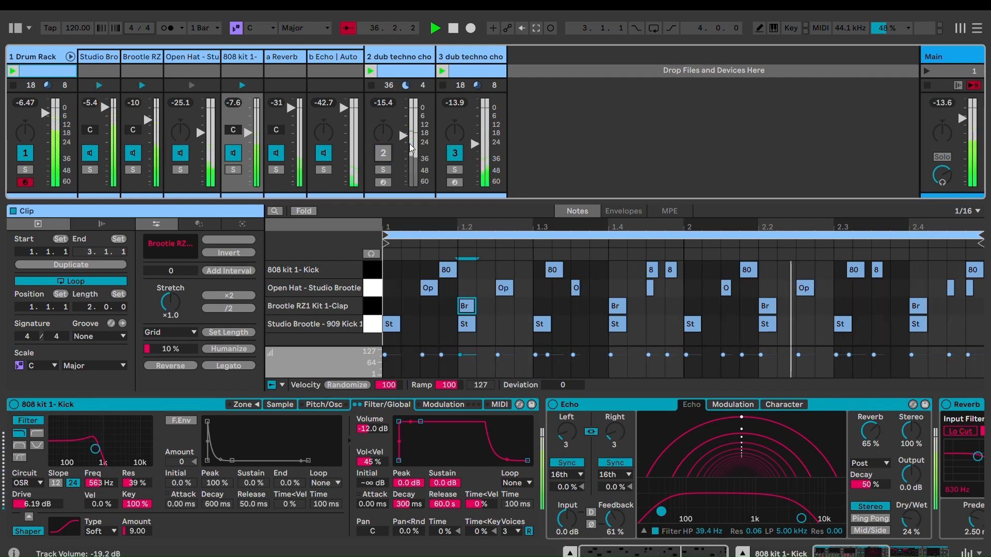
click(62, 50)
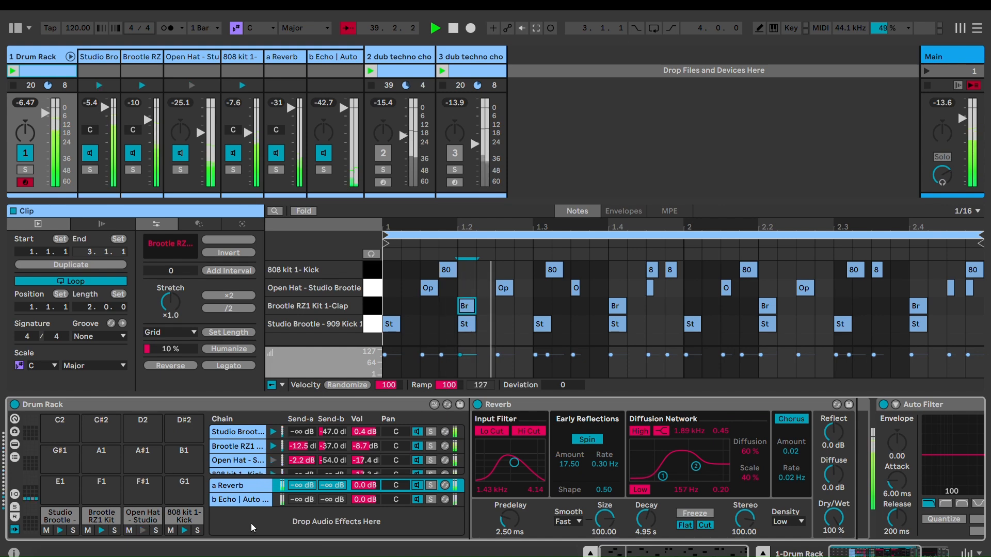
- Compare the Drum Rack's a Reverb and b Echo return chains, and check the return chain display by hiding and showing it
click(249, 499)
click(248, 485)
click(248, 499)
click(248, 485)
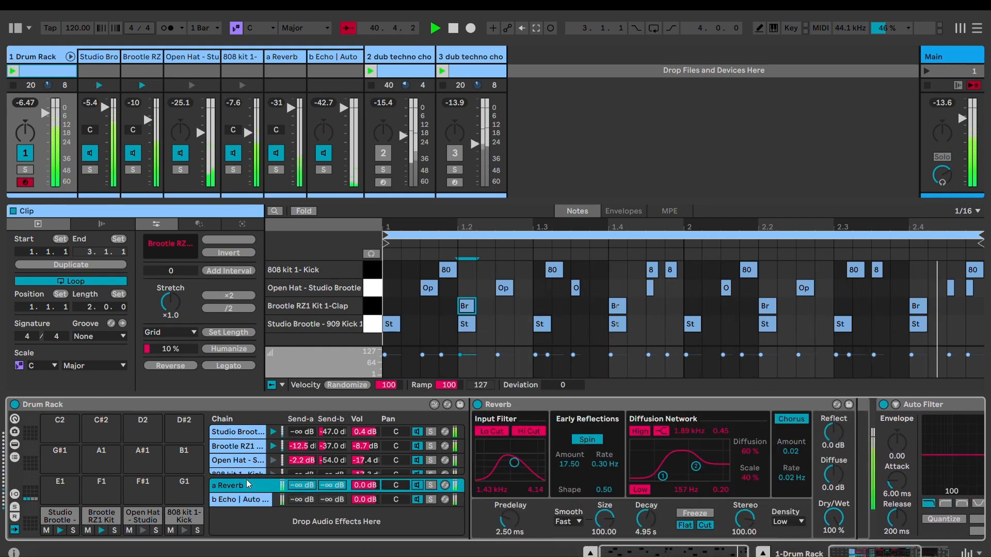
click(15, 516)
click(15, 516)
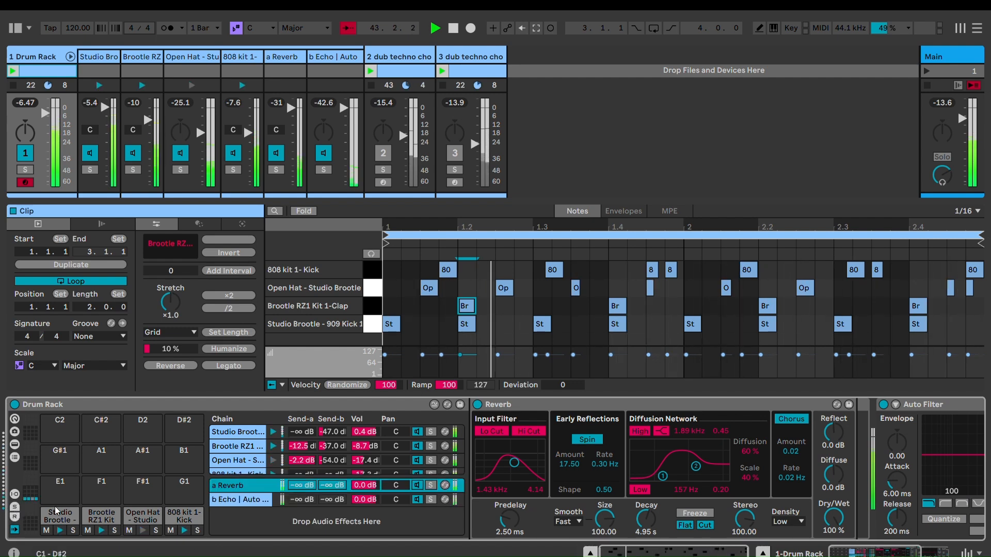
- Examine the Reverb return and the Echo, Auto Filter and Overdrive devices on the b Echo return chain
click(254, 499)
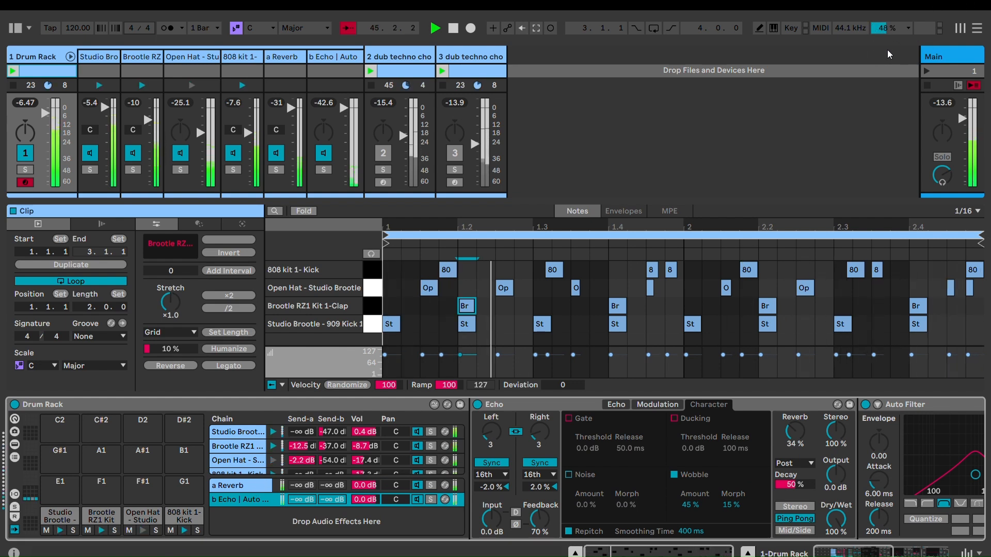
click(249, 484)
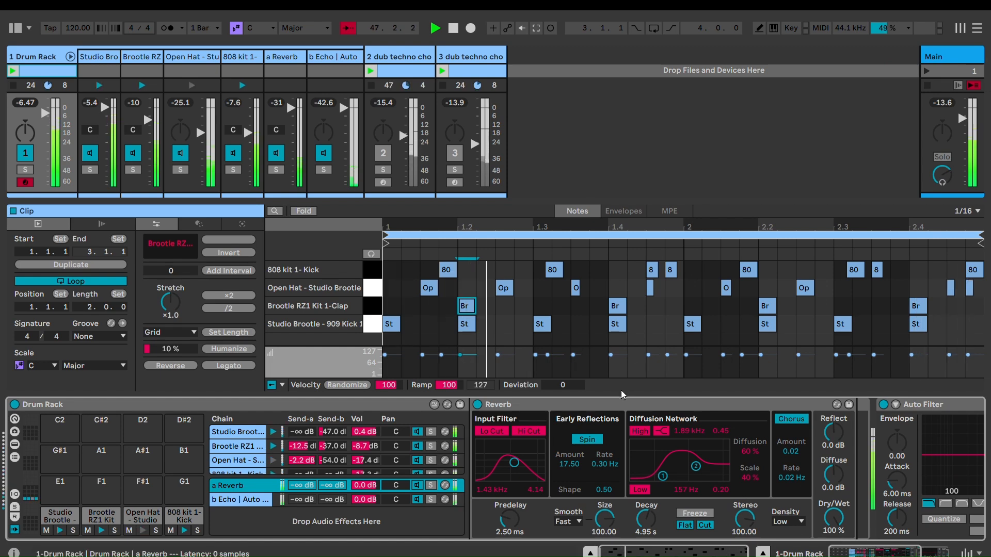
click(618, 403)
click(252, 494)
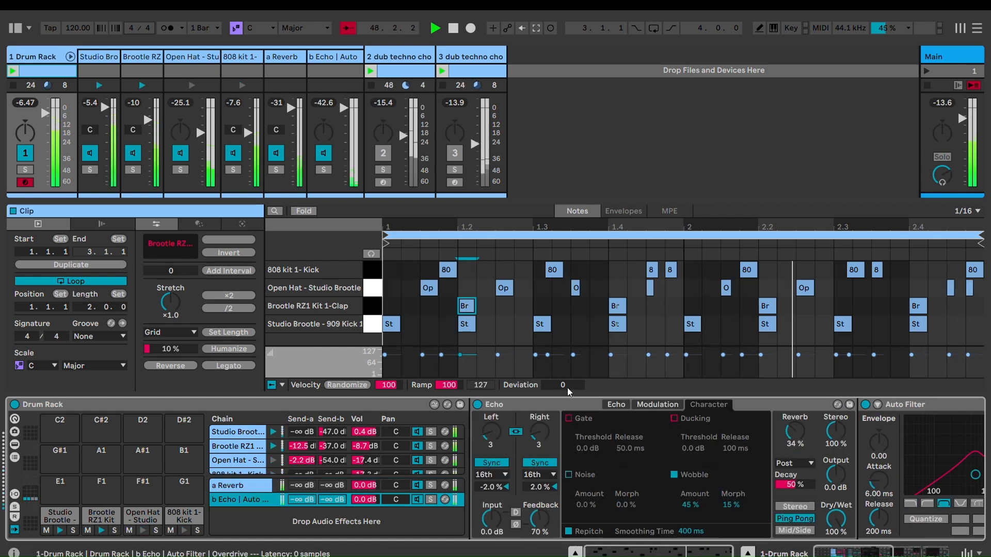
drag(832, 552, 857, 551)
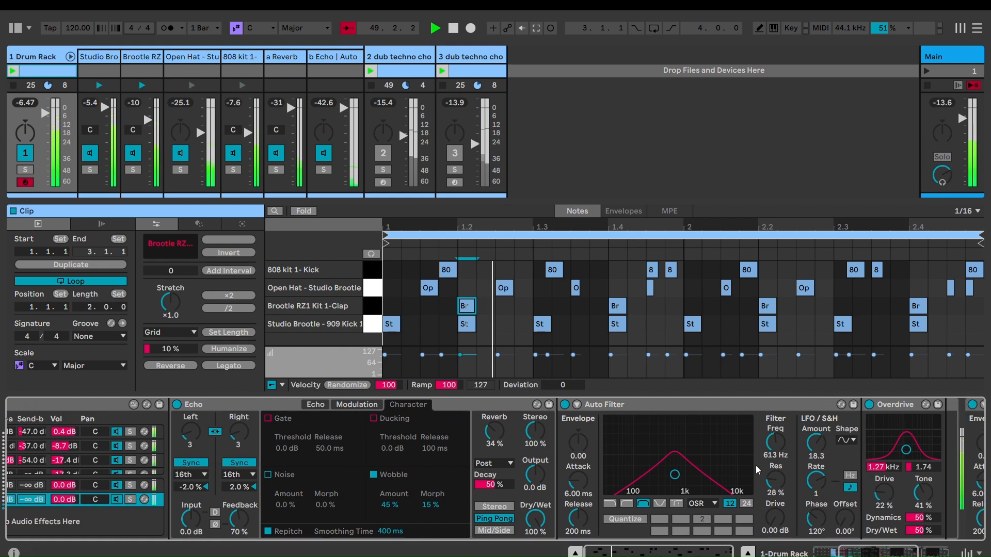
click(673, 399)
click(894, 399)
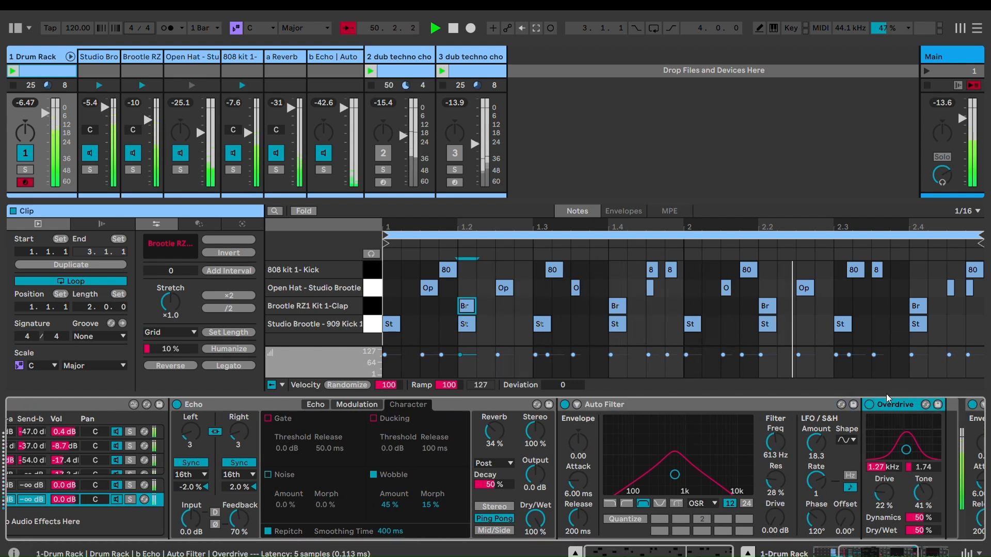
- Solo the b Echo return at 6.0 dB and set Send-b to -23.4 dB for the clap and -11.2 dB for the open hat
click(130, 499)
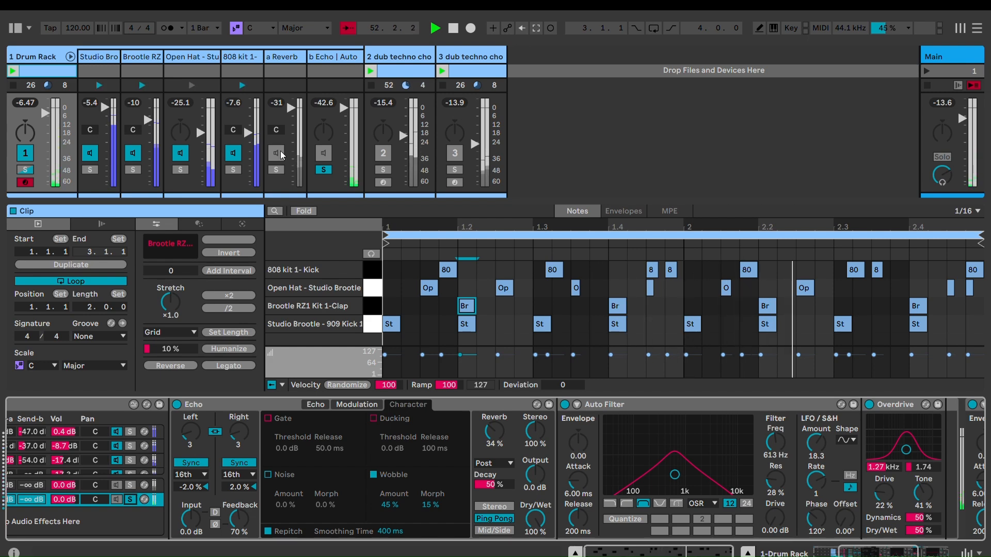
drag(336, 106, 336, 99)
mouse_move(36, 446)
mouse_down()
mouse_move(38, 434)
mouse_move(32, 441)
mouse_up()
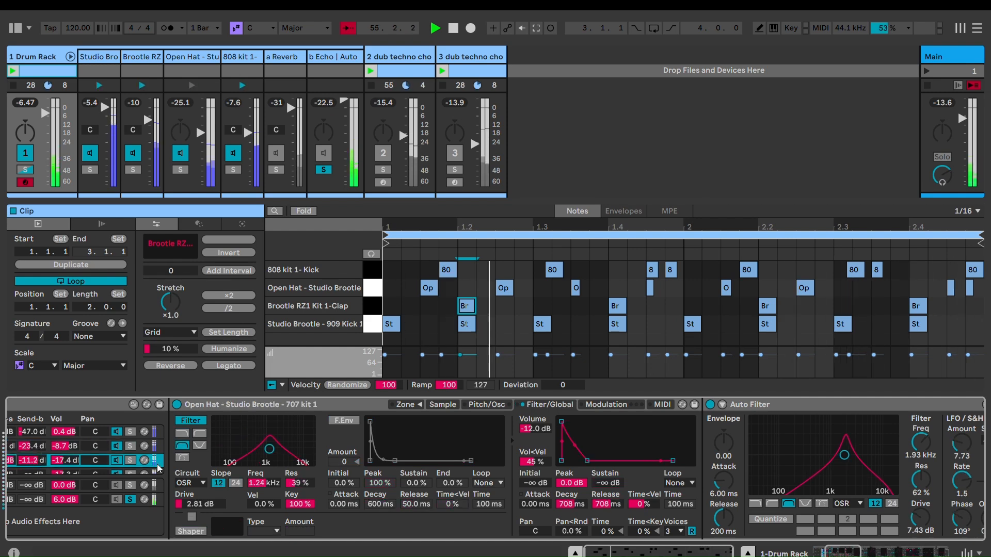
scroll(855, 543, left, 5)
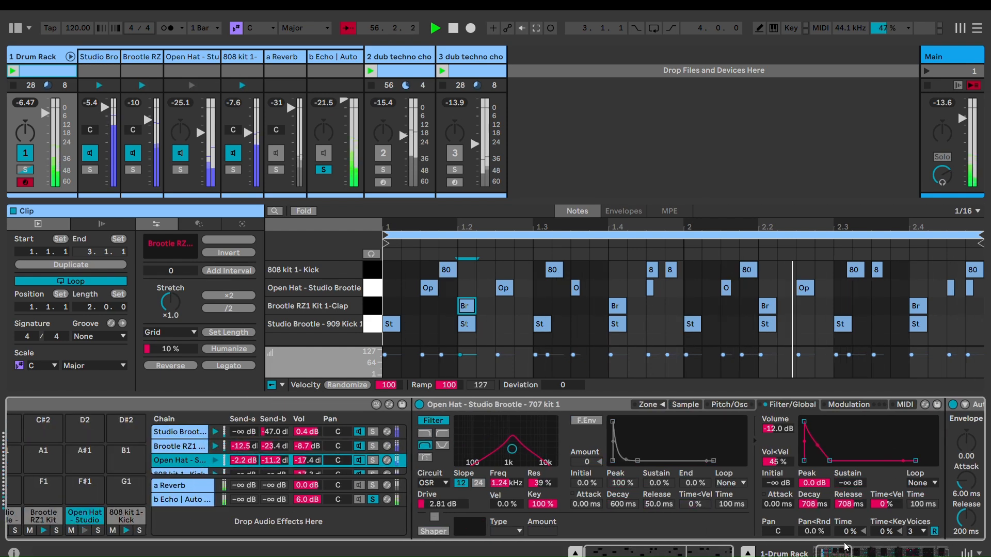
- Set the LFO amount of the Auto Filter on the b Echo return chain to 16.4 and end the return's solo
click(47, 499)
click(603, 405)
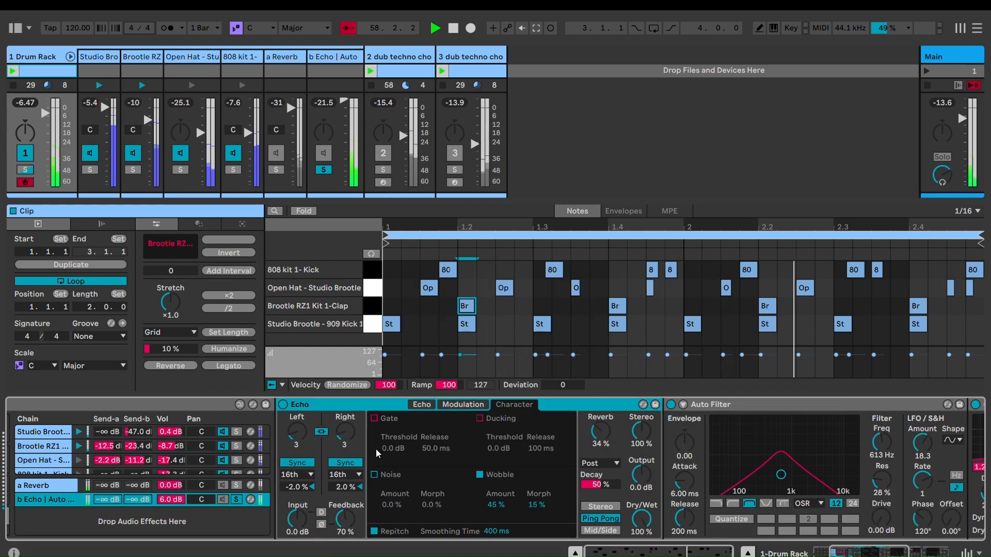
click(804, 405)
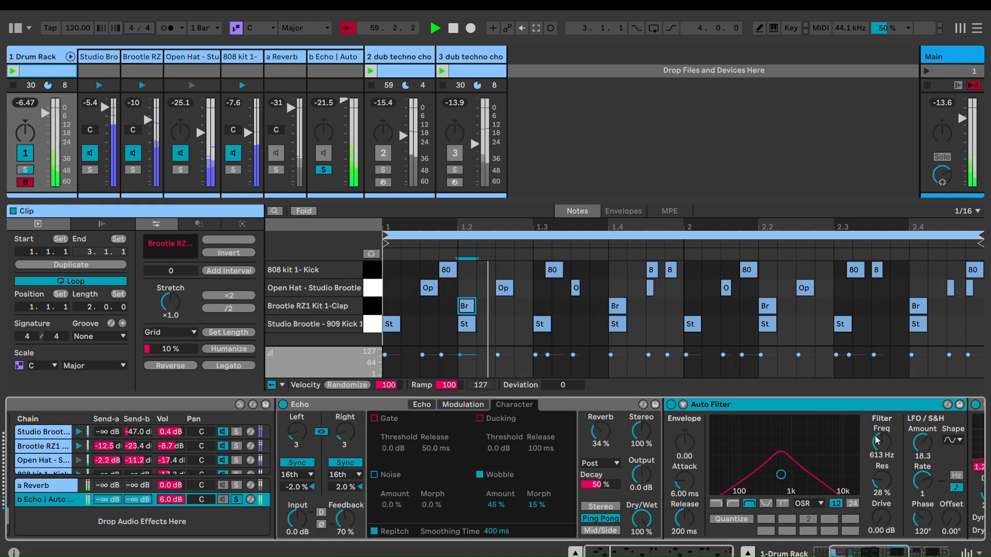
mouse_move(922, 442)
mouse_down()
mouse_move(921, 398)
mouse_move(921, 448)
mouse_up()
click(875, 547)
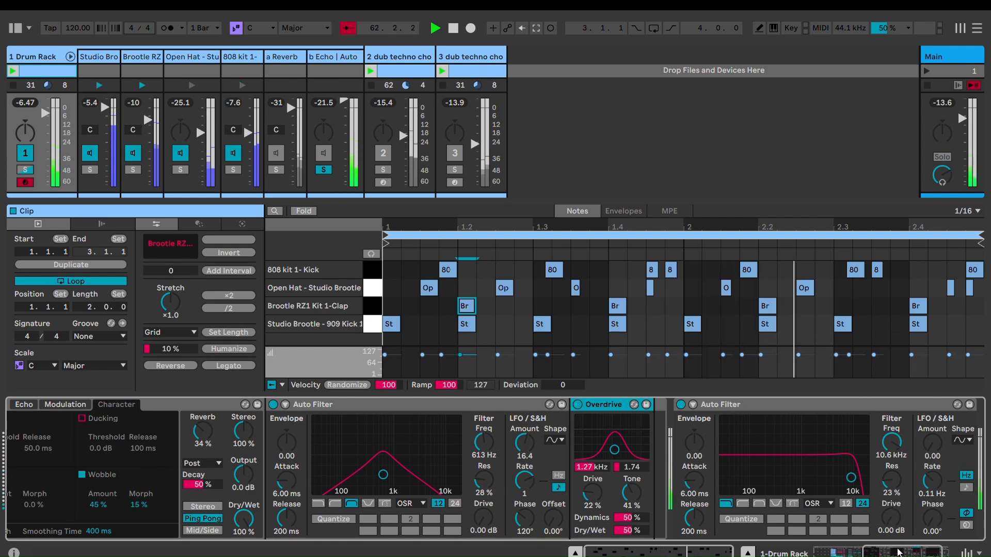
click(832, 551)
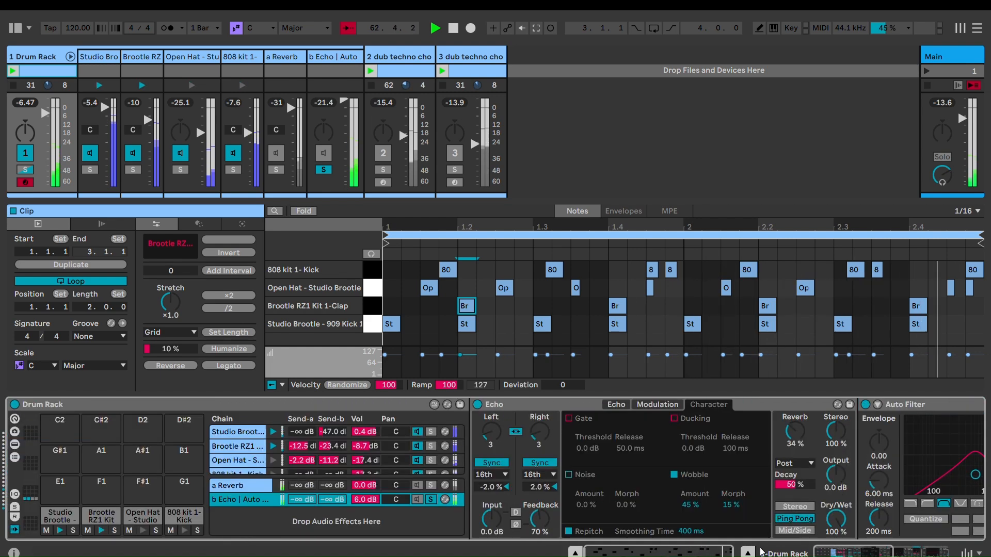
click(323, 168)
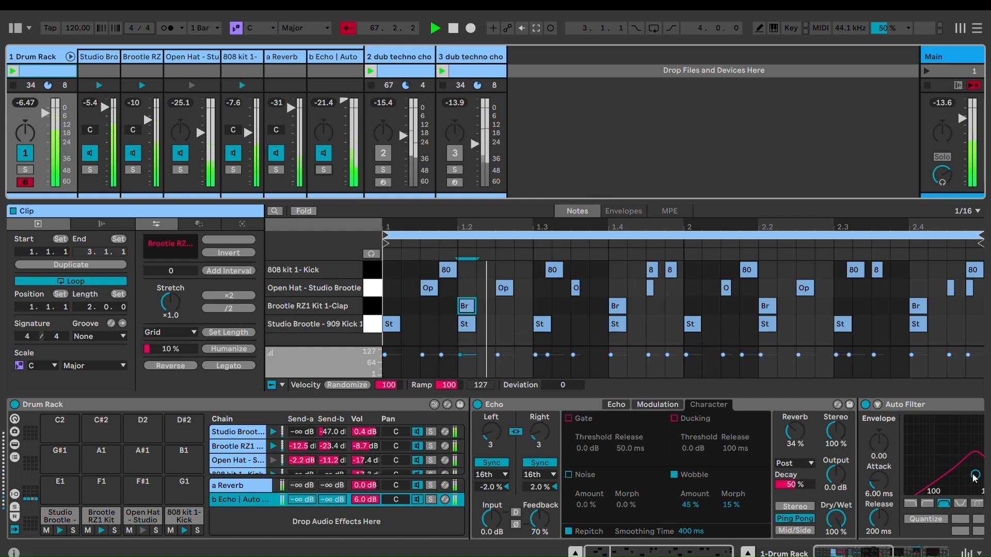
- Set the Auto Filter after the Drum Rack to 10.9 kHz with 37% resonance
drag(881, 556, 940, 556)
click(702, 407)
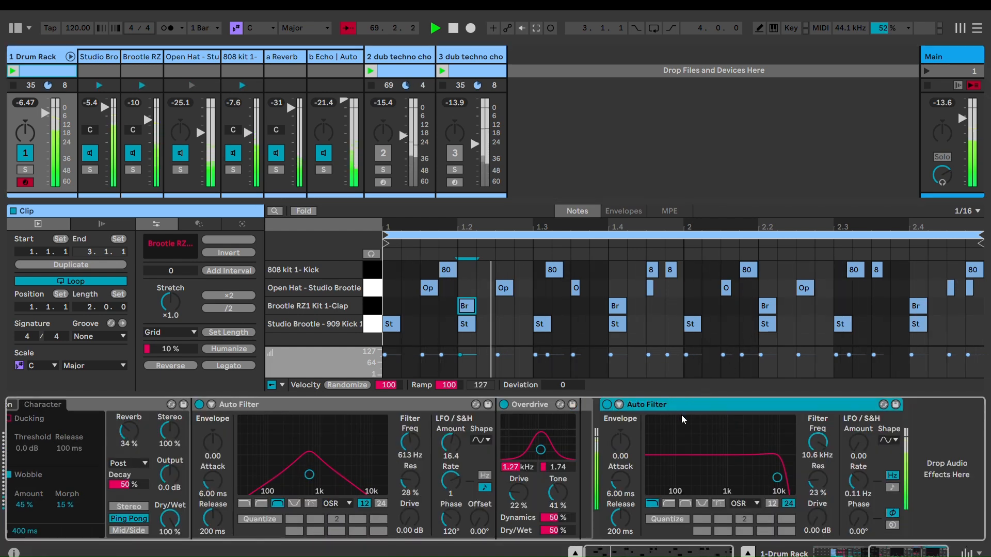
mouse_move(781, 472)
mouse_down()
mouse_move(734, 474)
mouse_move(778, 469)
mouse_up()
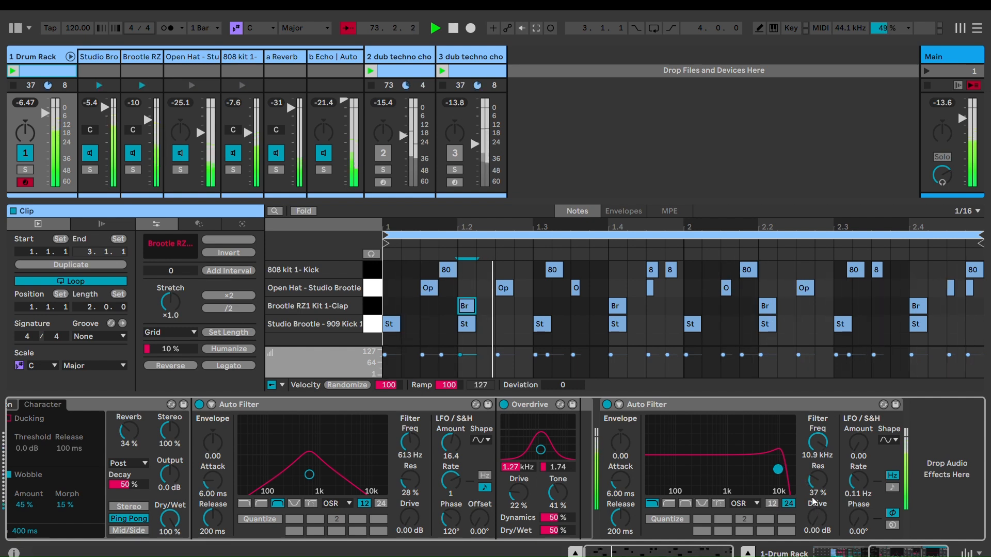
- Try 10.5 dB of drive on the Auto Filter after the Drum Rack, and reset the drive to its default
drag(817, 517, 817, 478)
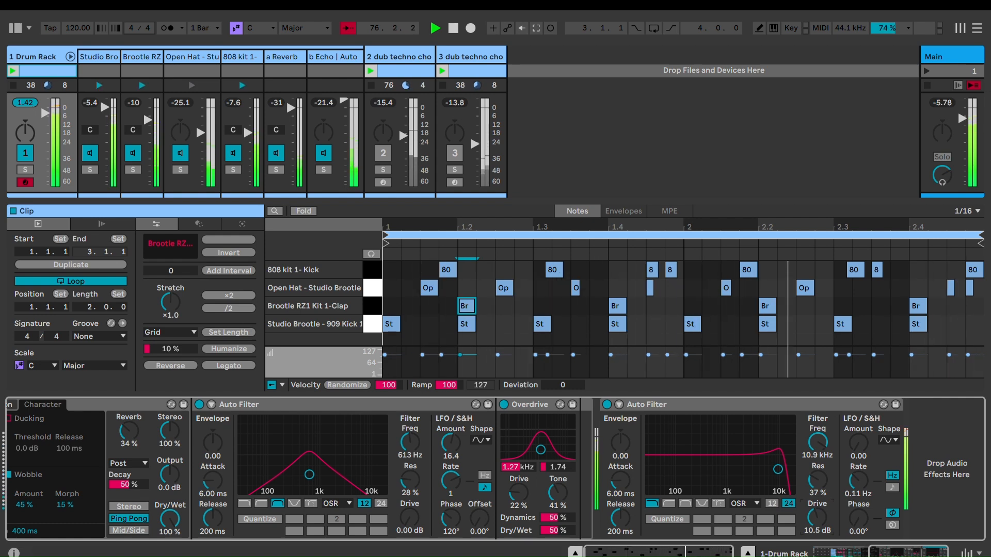
drag(817, 517, 817, 520)
key(Delete)
- Enlarge the Drum Rack's chain list to fit all four drum chains, and solo the Studio Brootle 909 kick chain
drag(901, 549, 748, 545)
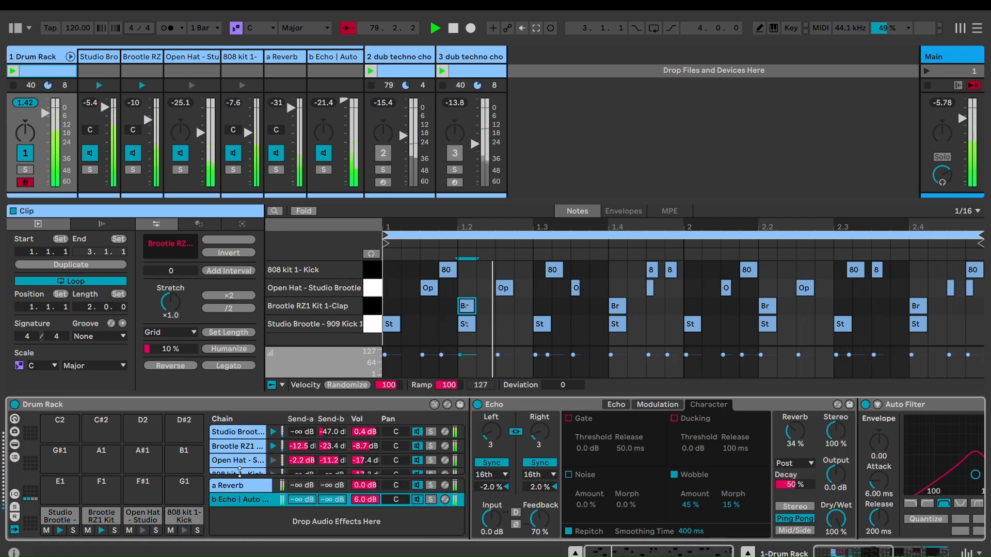
drag(240, 472, 240, 502)
click(237, 432)
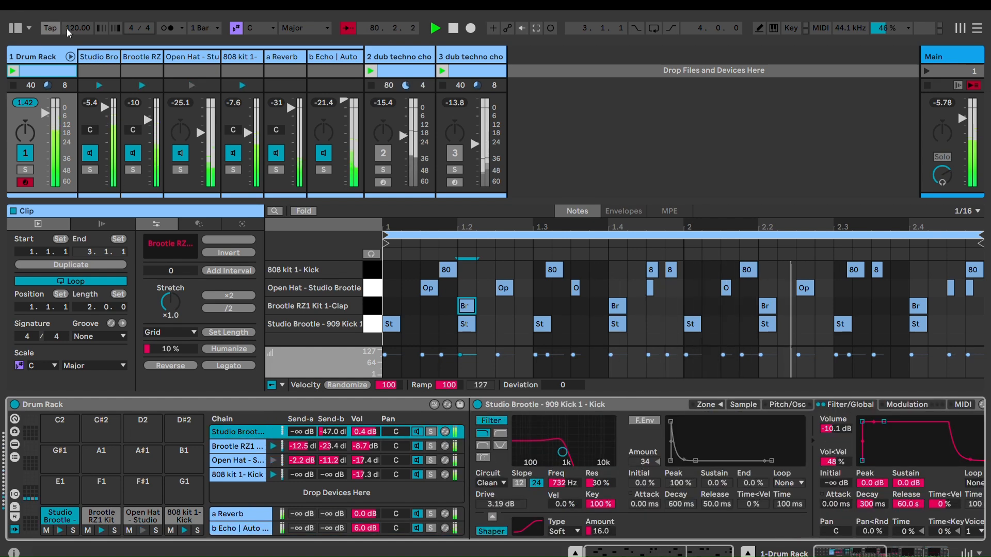
click(90, 169)
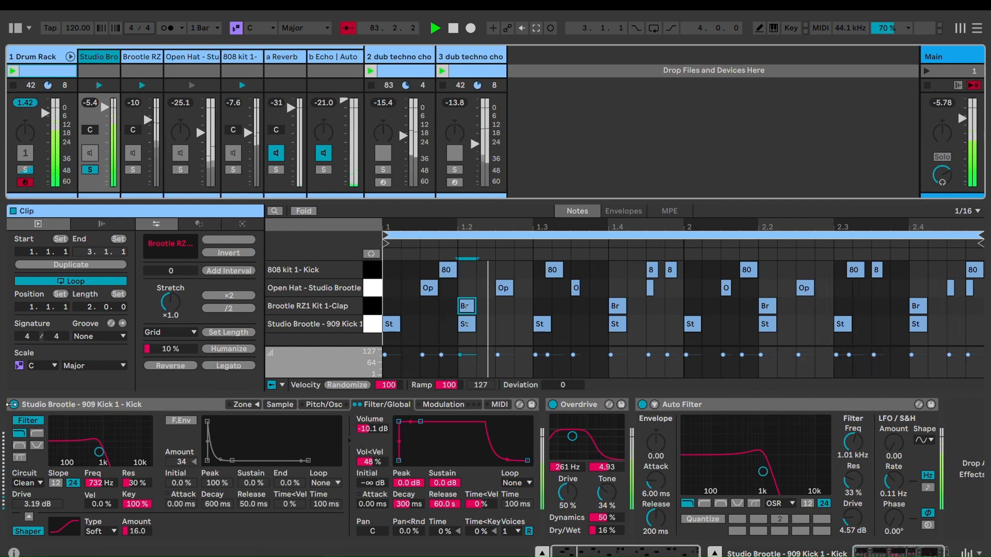
click(89, 402)
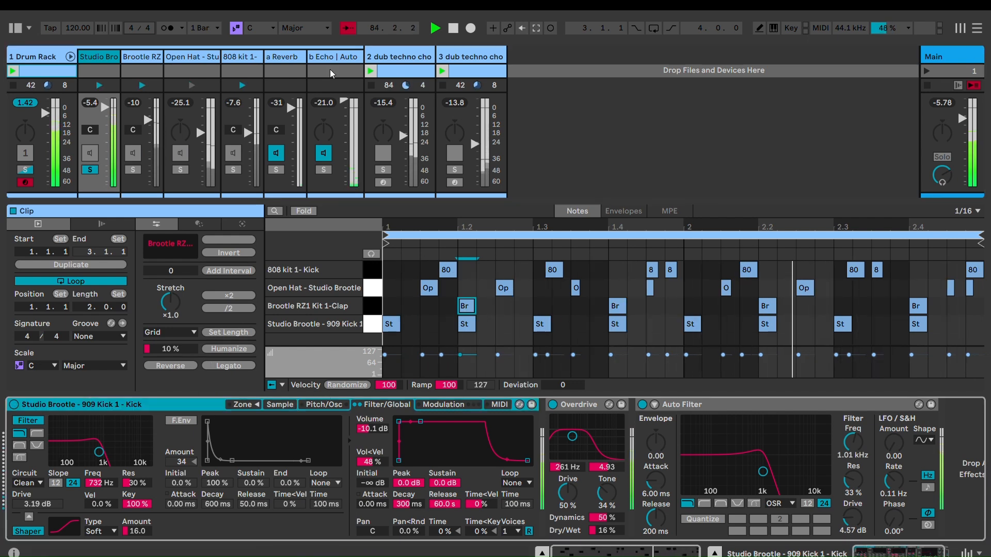
- Set the 909 kick's filter to 563 Hz with 39% resonance and its Shaper amount to 23.0
click(55, 56)
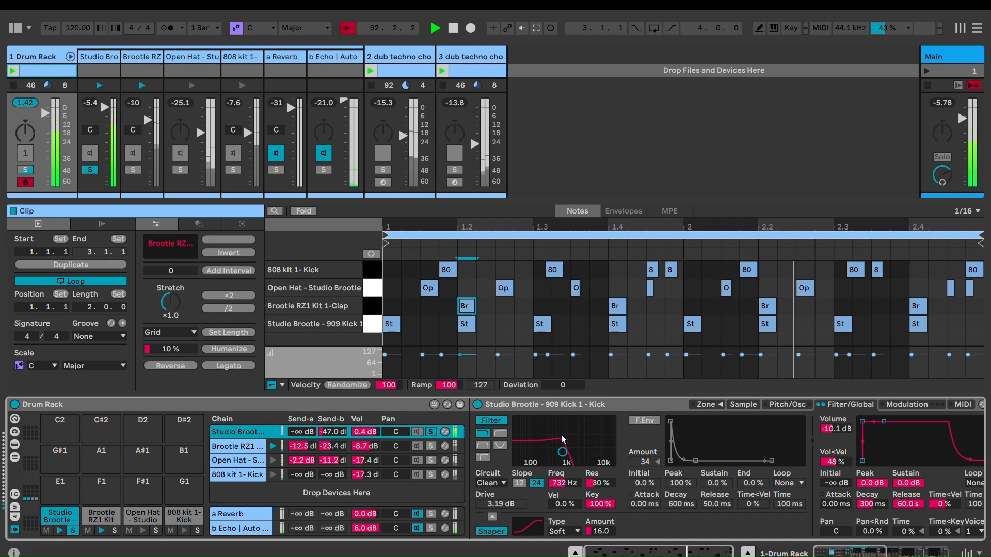
mouse_move(563, 443)
mouse_down()
mouse_move(537, 452)
mouse_move(556, 450)
mouse_up()
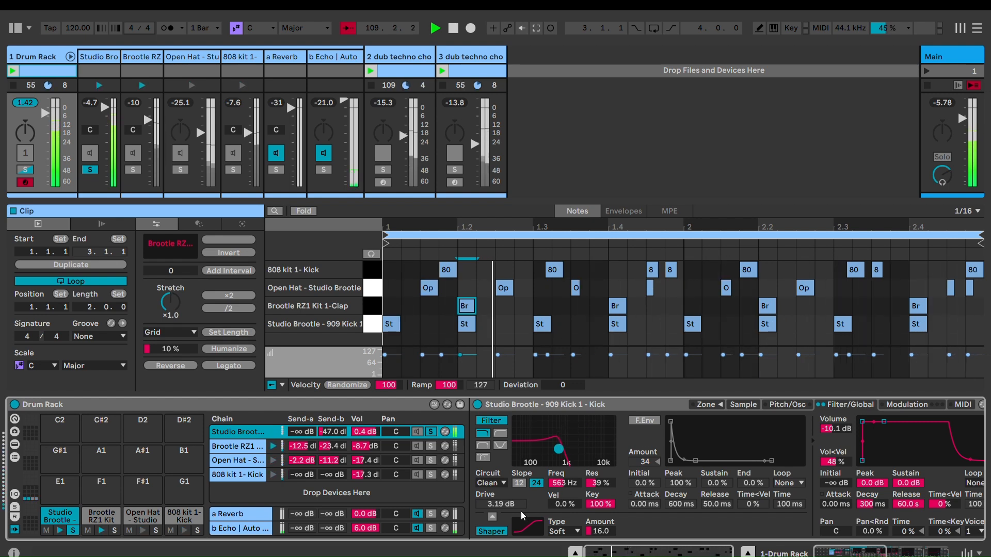
mouse_move(537, 521)
mouse_down()
mouse_move(537, 503)
mouse_move(537, 524)
mouse_up()
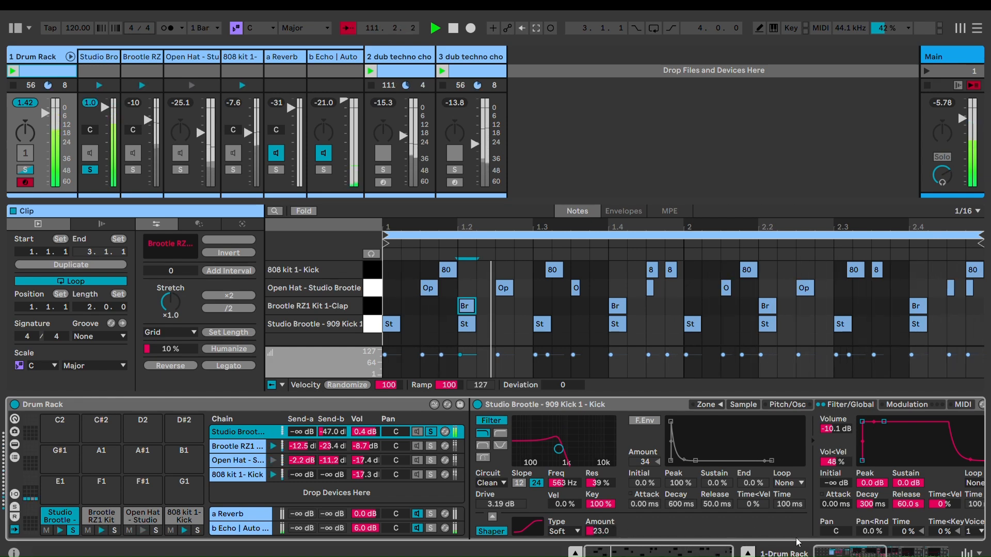
- Set the Auto Filter after the 909 kick's Overdrive to 532 Hz with 39% resonance and 5.71 dB of drive
scroll(567, 464, right, 5)
click(549, 403)
mouse_move(813, 501)
mouse_down()
mouse_move(812, 482)
mouse_move(813, 497)
mouse_up()
mouse_move(720, 470)
mouse_down()
mouse_move(782, 478)
mouse_move(707, 469)
mouse_up()
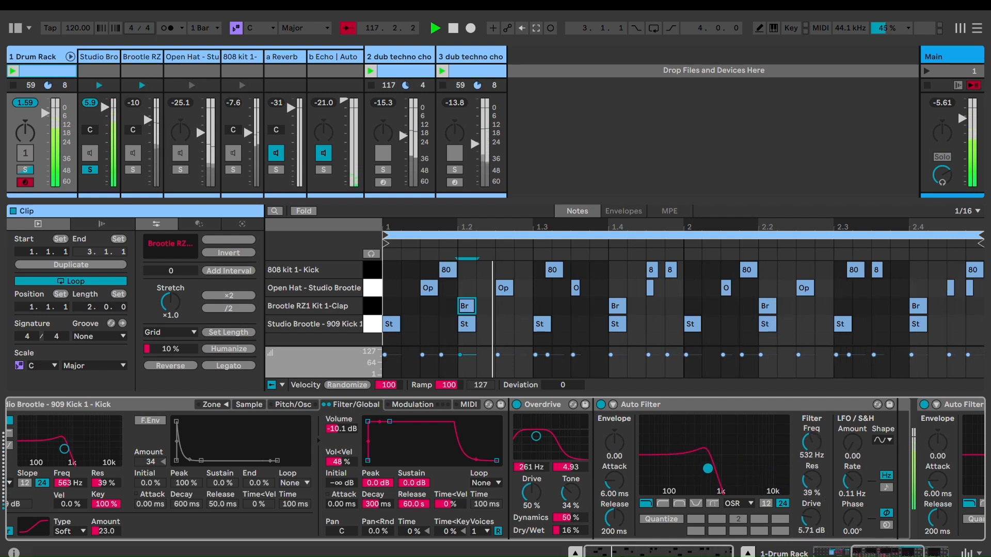
- Compare the 909 kick with its Sampler filter bypassed, check its Auto Filter, and switch the Sampler filter back on
drag(892, 550, 814, 550)
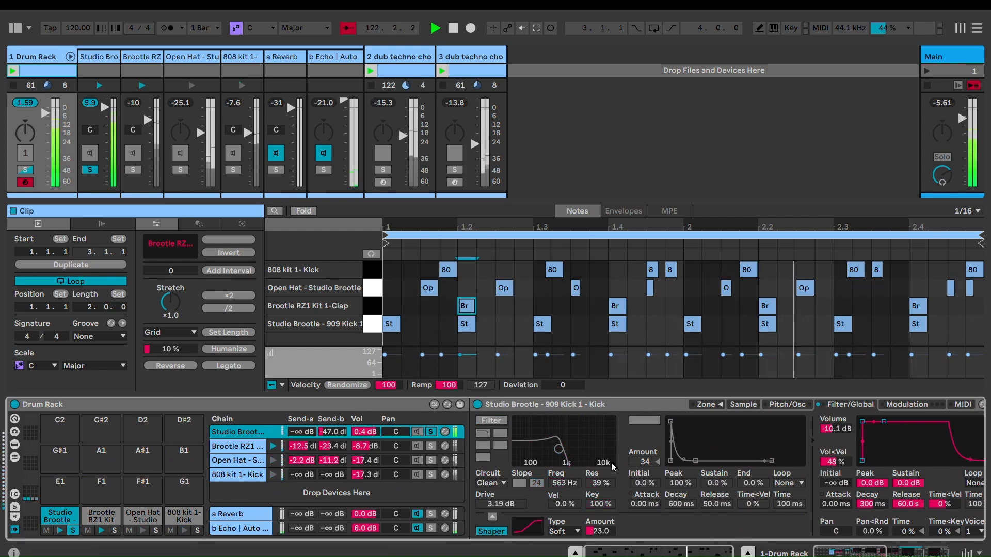
scroll(531, 407, right, 10)
click(522, 405)
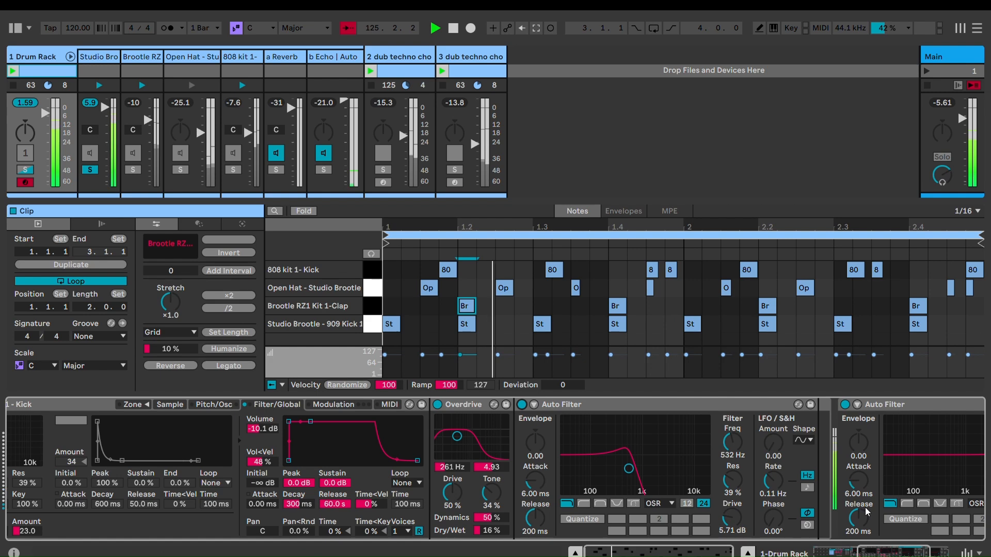
scroll(498, 403, left, 10)
click(498, 416)
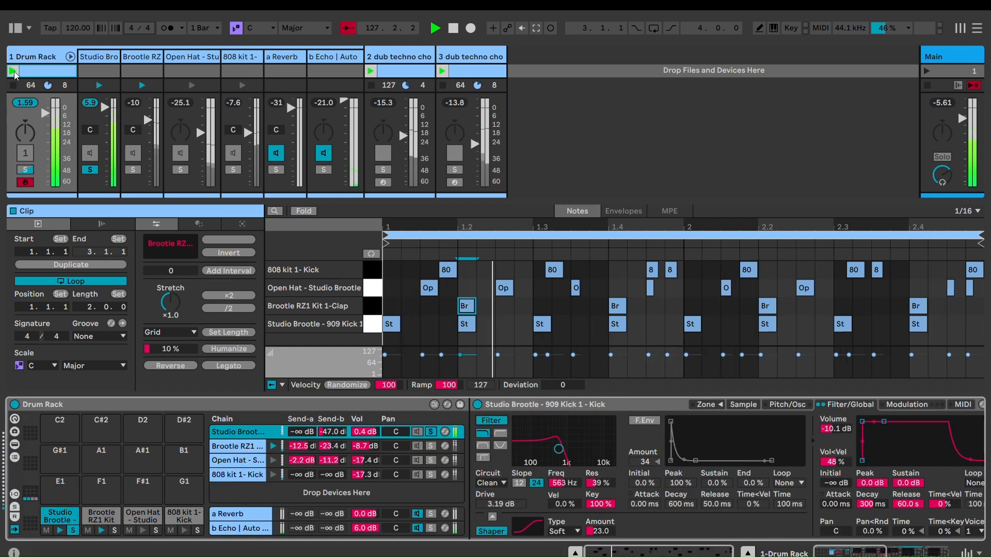
- Solo the Brootle RZ1 clap chain and pick out its clap notes in the pattern, ending on beat 2.4
click(139, 58)
click(140, 60)
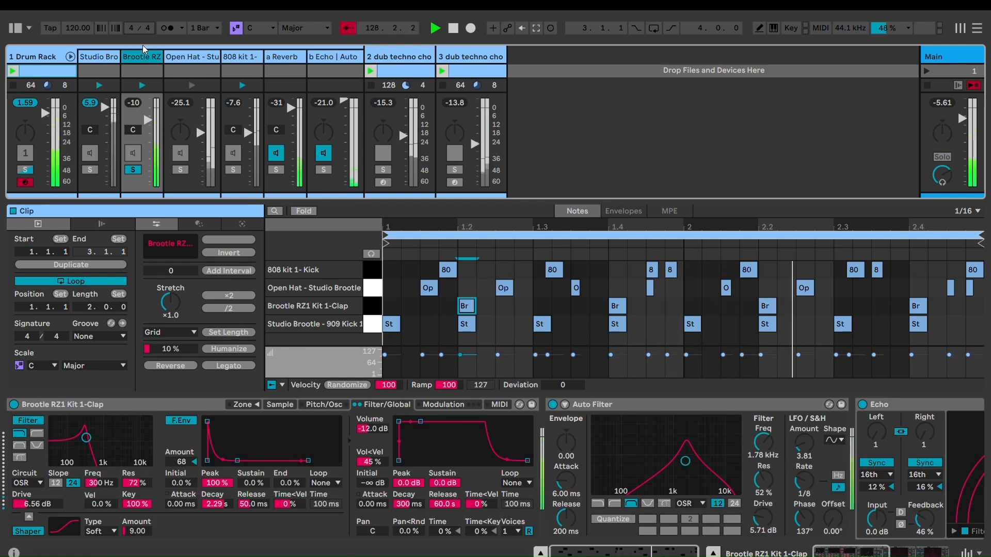
click(467, 302)
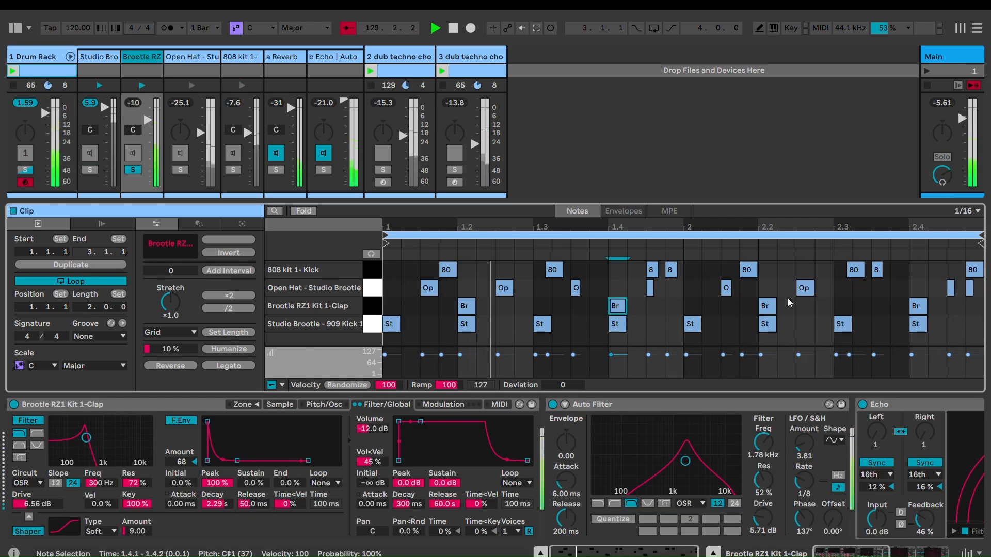
click(918, 306)
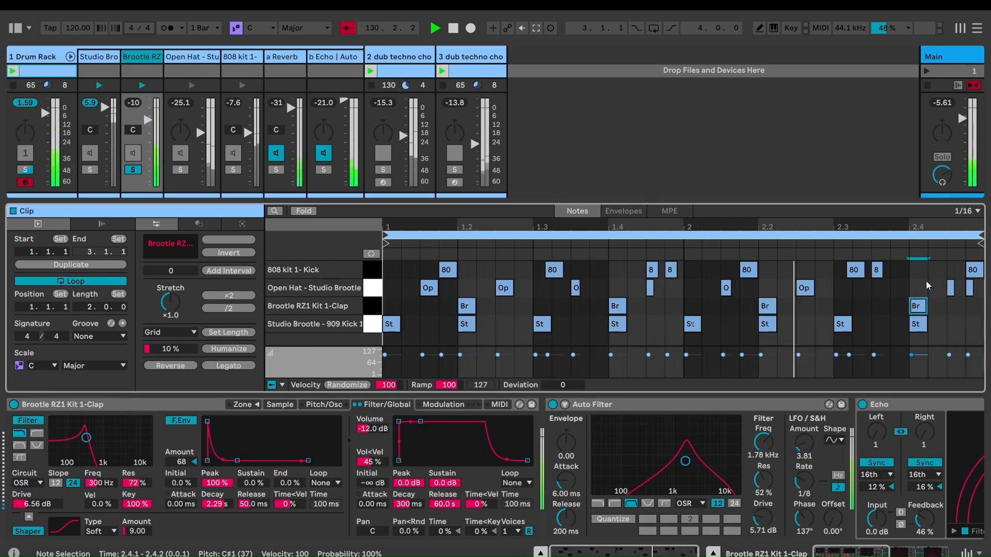
- Set the clap's filter envelope decay to 481 ms and display the clap's sample
click(101, 391)
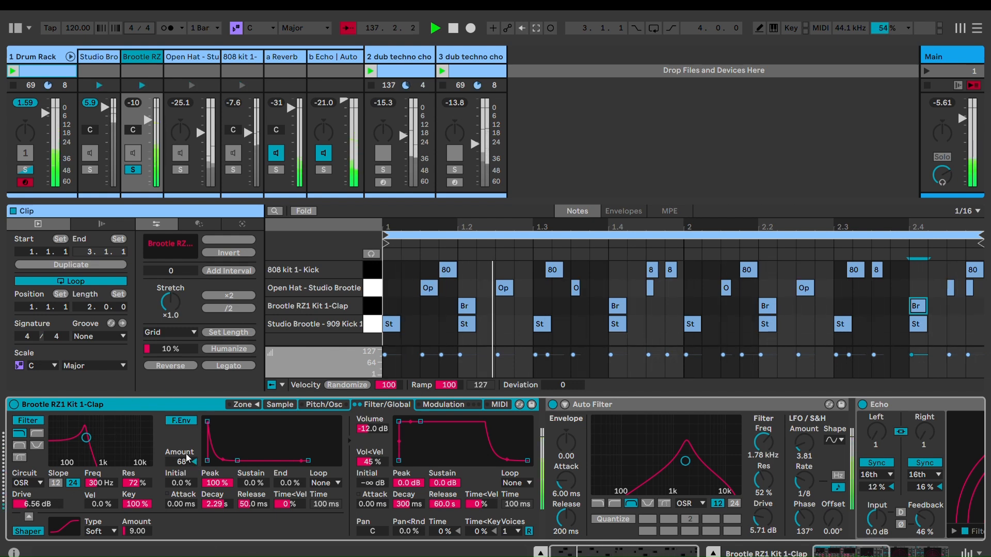
drag(238, 455, 235, 461)
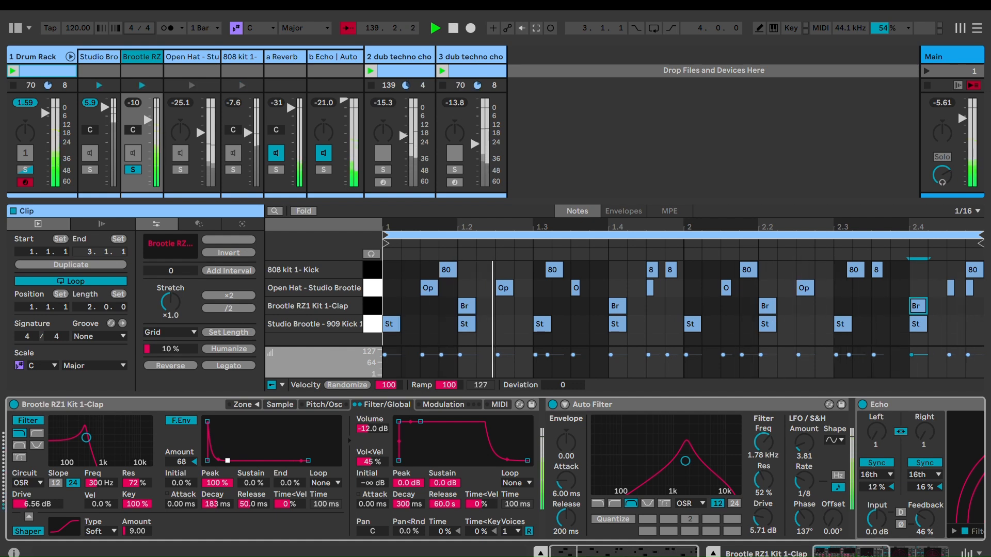
drag(227, 460, 228, 460)
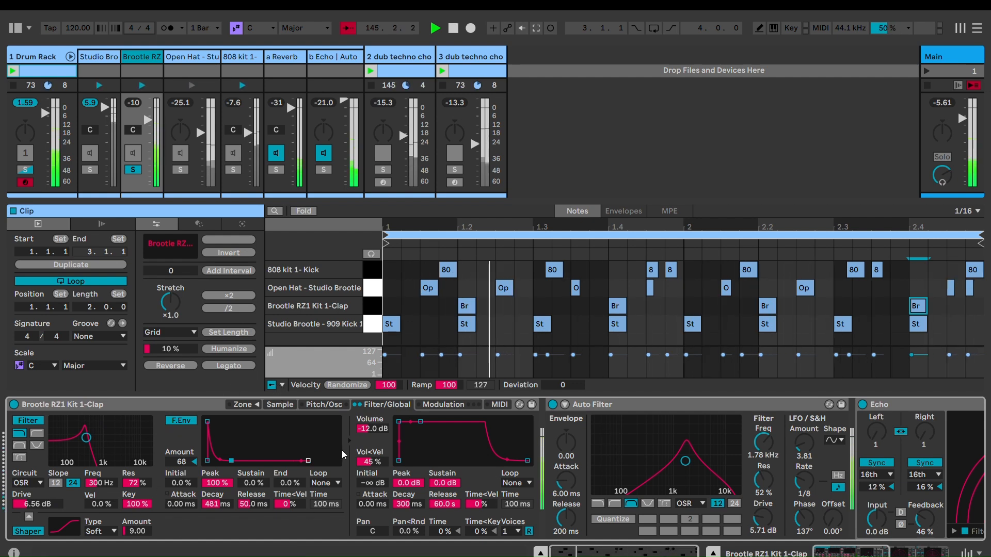
click(278, 404)
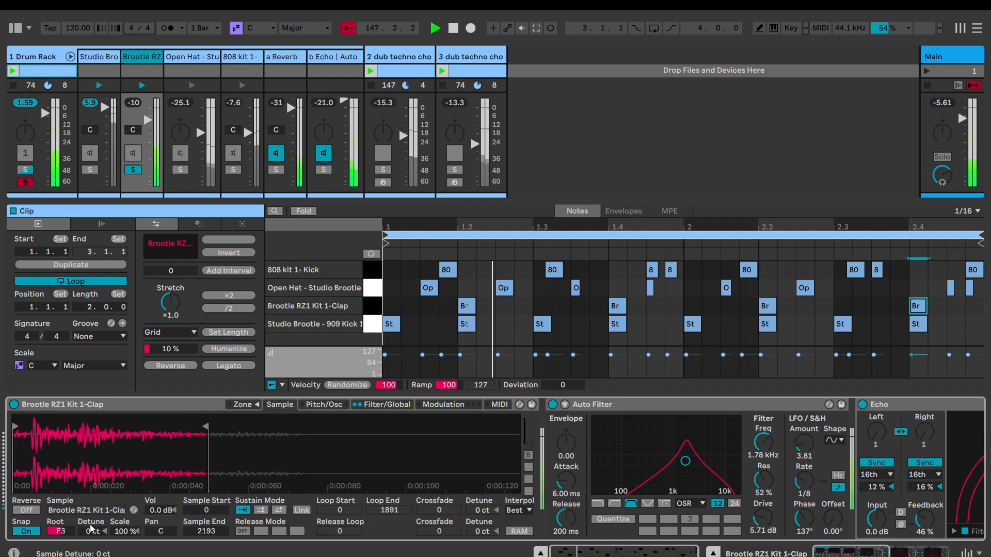
- Compare the clap with its Auto Filter bypassed, and set that filter's LFO amount to 8.81
click(697, 405)
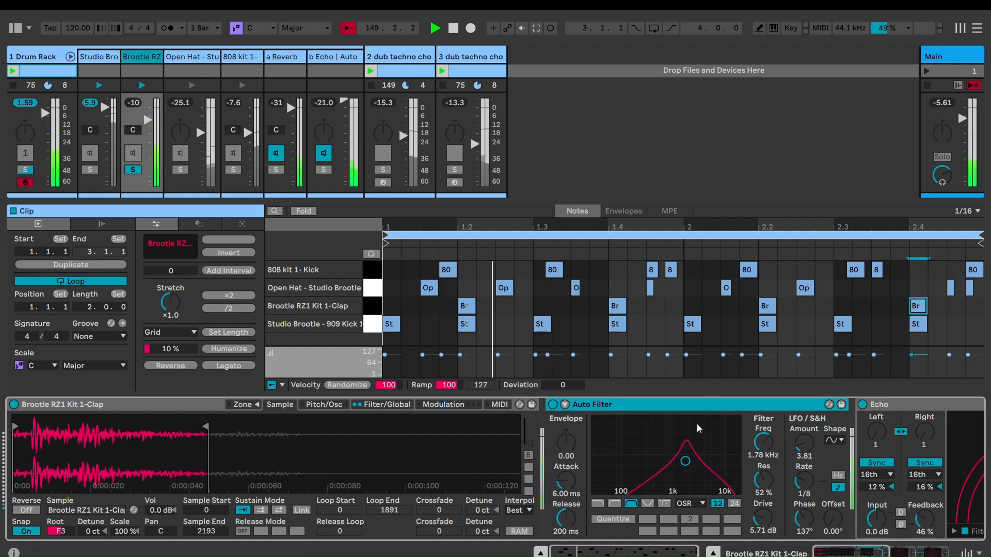
click(553, 405)
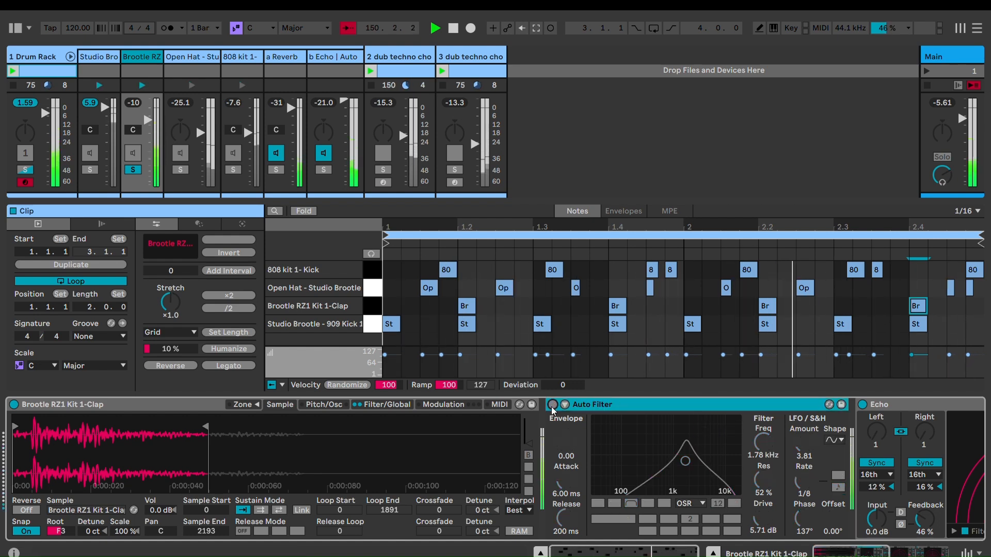
click(553, 404)
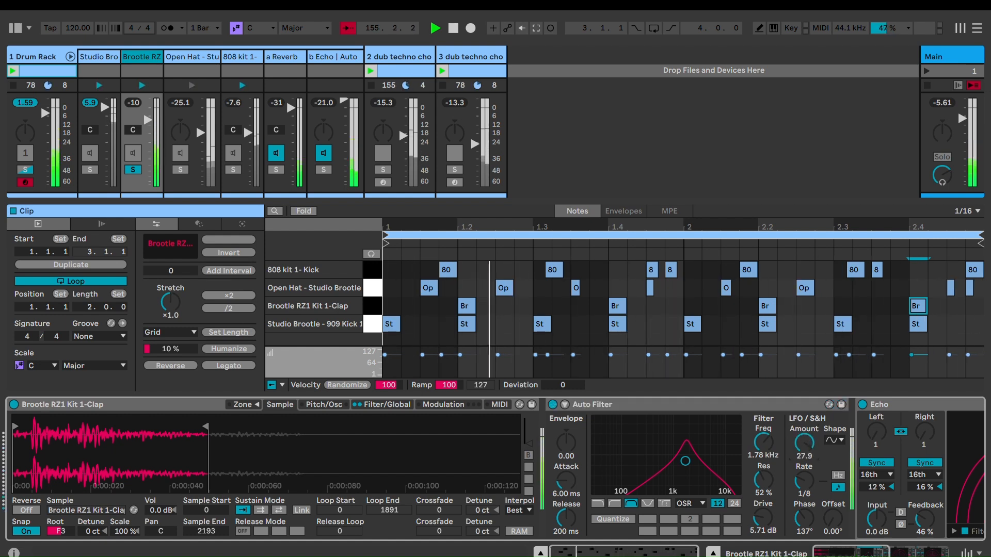
drag(803, 443, 804, 437)
click(790, 403)
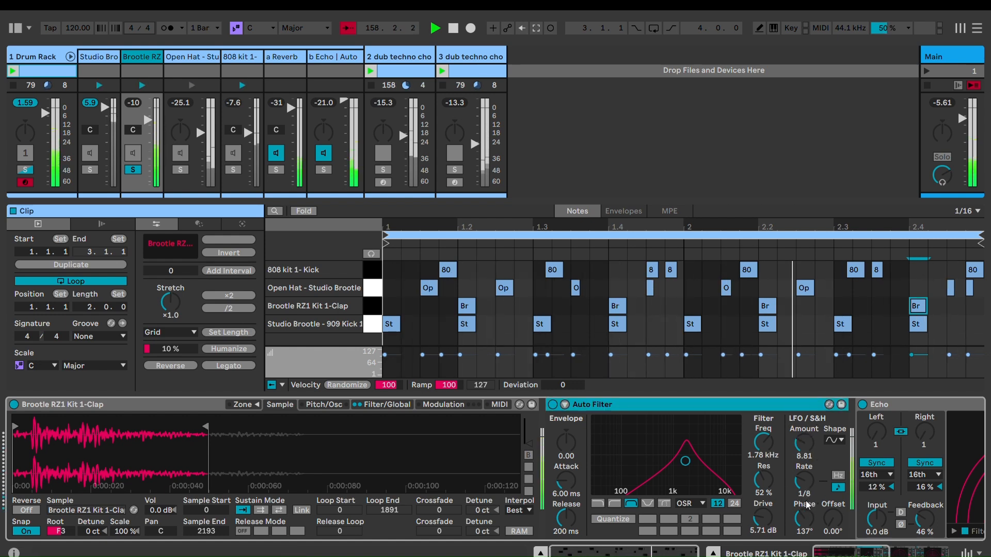
- Set the dry/wet of the second Echo in the clap chain to 12%
drag(844, 552, 885, 548)
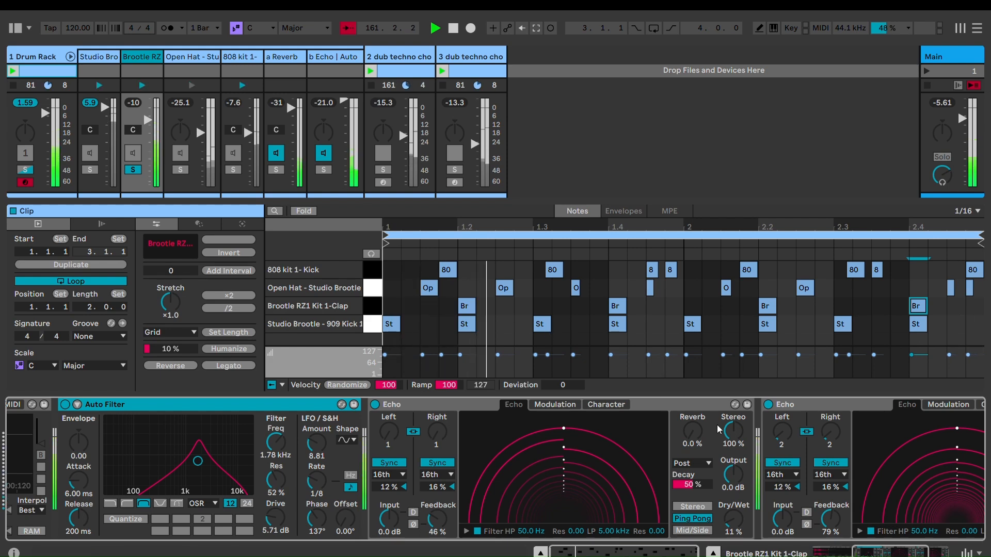
scroll(903, 537, right, 5)
click(827, 403)
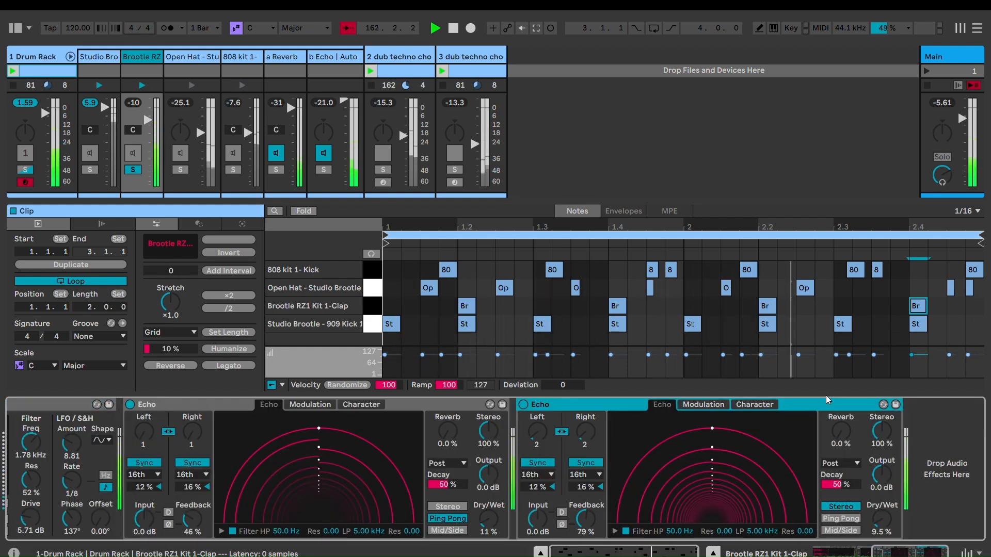
drag(882, 520, 881, 516)
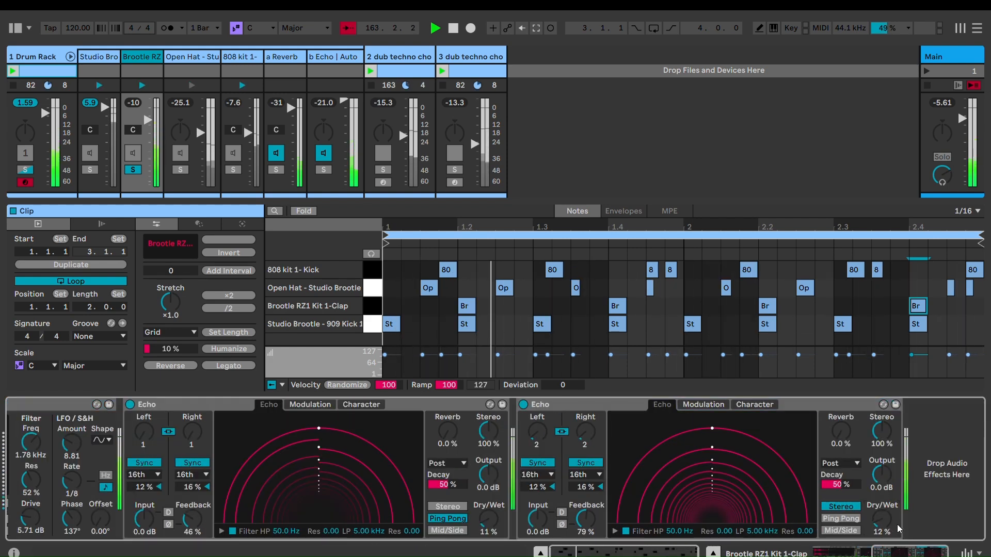
- Solo the Studio Brootle 707 open hat chain and set its chain volume to -8.0 dB
scroll(496, 469, left, 15)
click(149, 50)
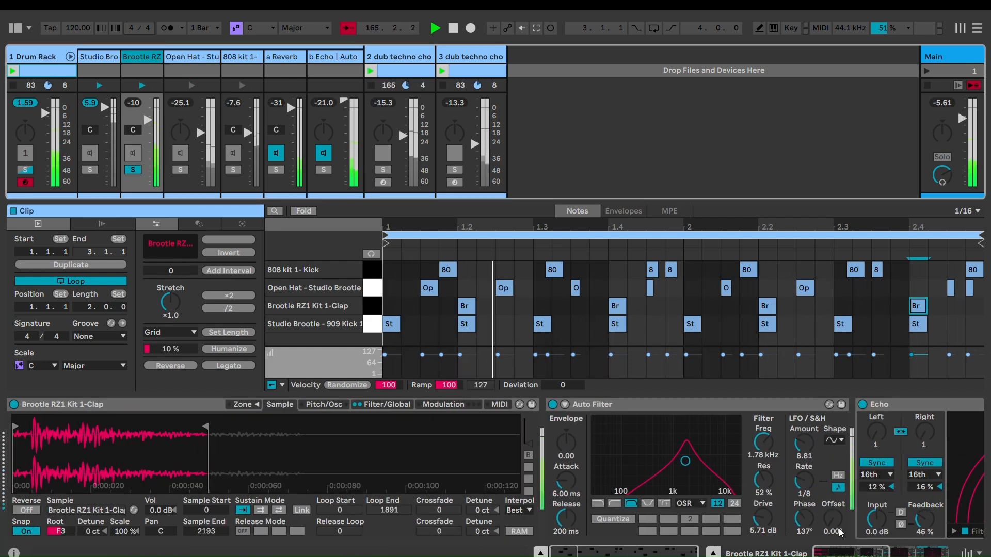
click(181, 168)
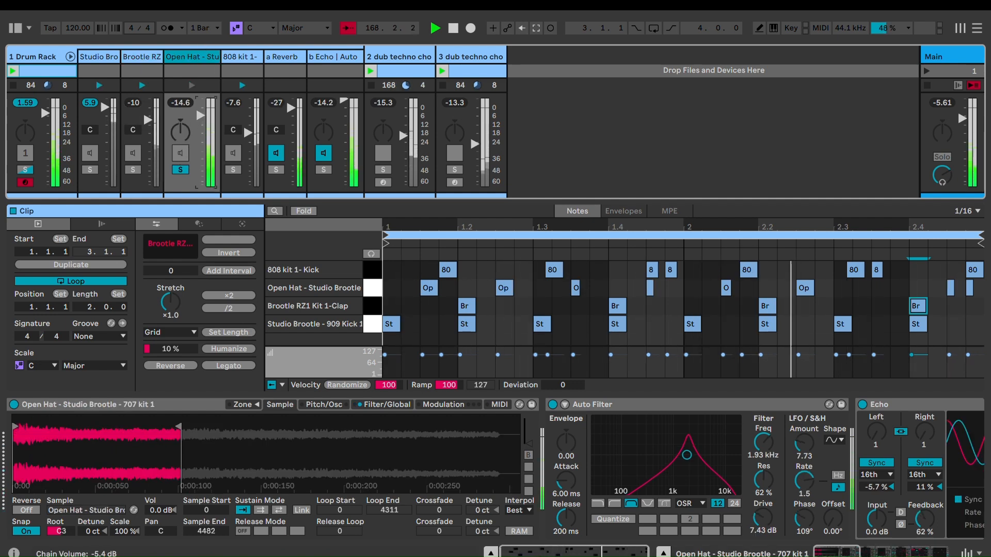
drag(201, 116, 200, 120)
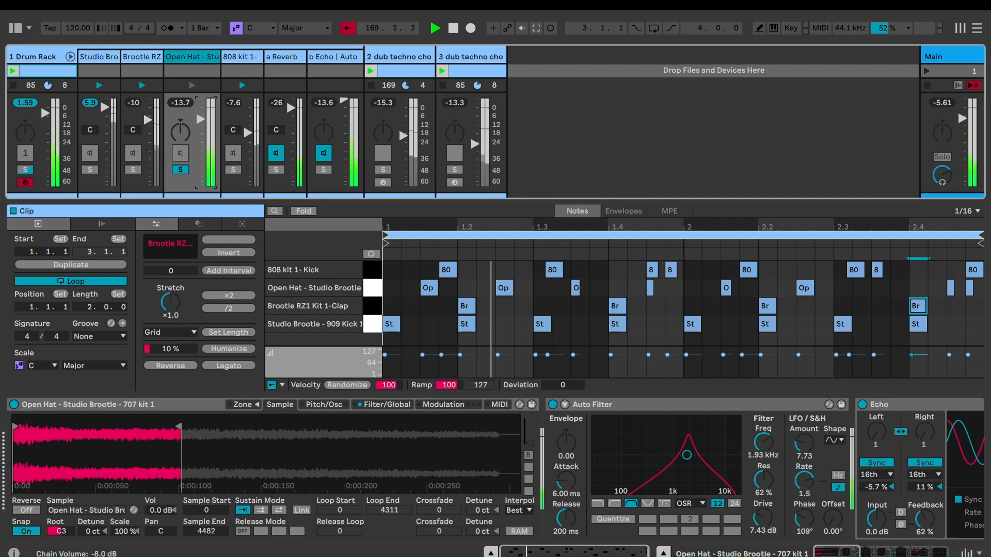
- Show the open hat's Sampler filter settings and set the filter to 1.24 kHz with 43% resonance
click(394, 404)
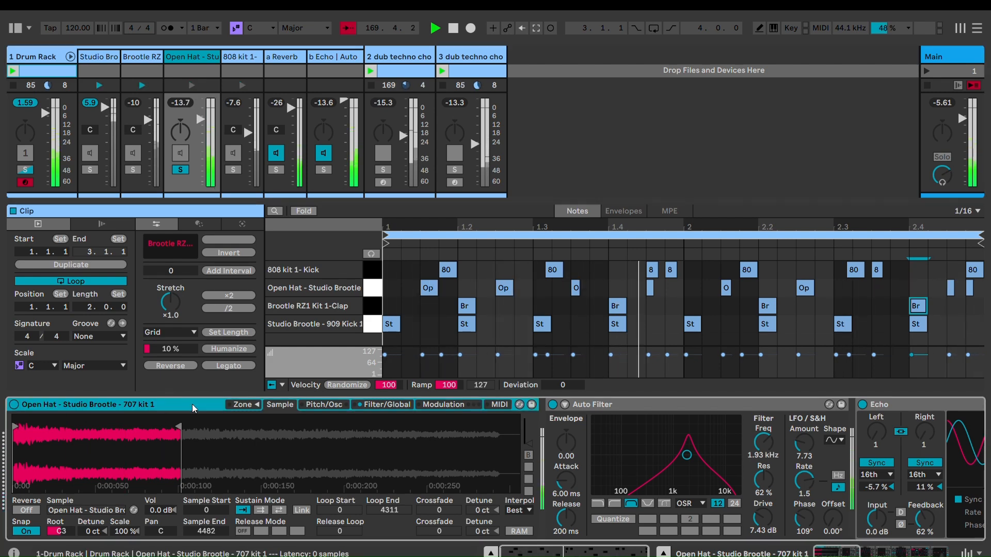
click(392, 404)
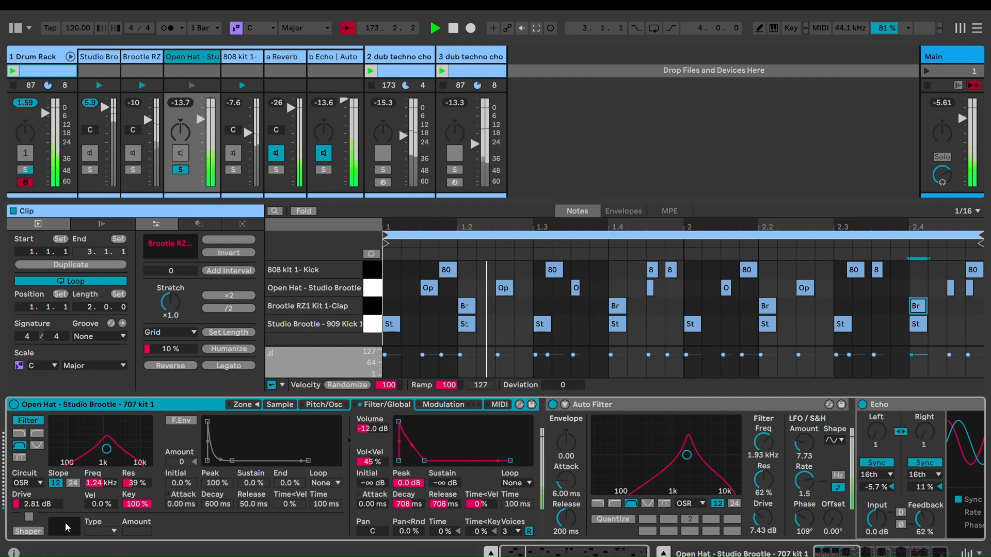
drag(116, 450, 107, 448)
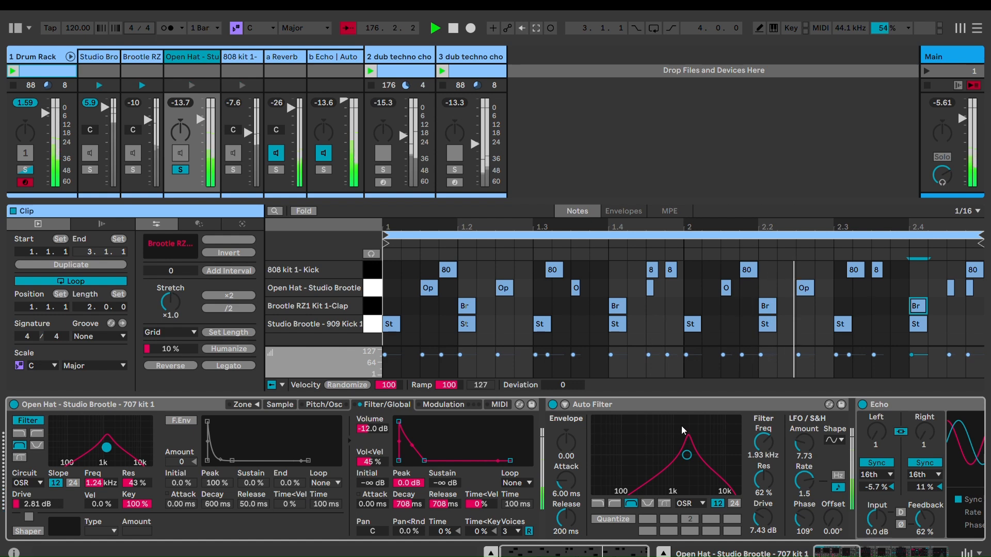
- Set the open hat's first Auto Filter to an LFO amount of 7.86 and a phase of 154°
click(686, 402)
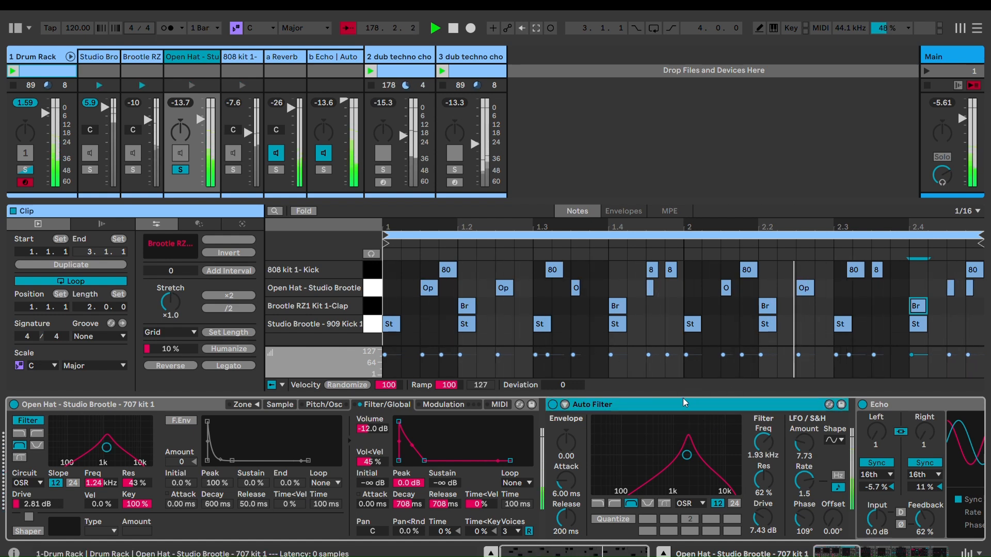
drag(804, 443, 805, 413)
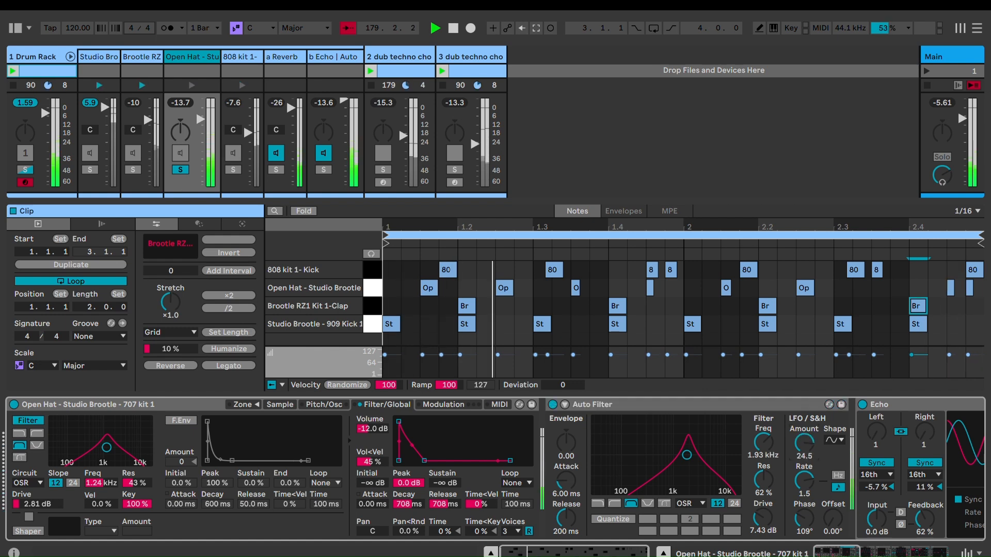
drag(804, 412, 804, 444)
drag(804, 517, 805, 511)
- Sweep the Auto Filter after the open hat's first Echo and settle it at 4.48 kHz with 31% resonance
click(852, 550)
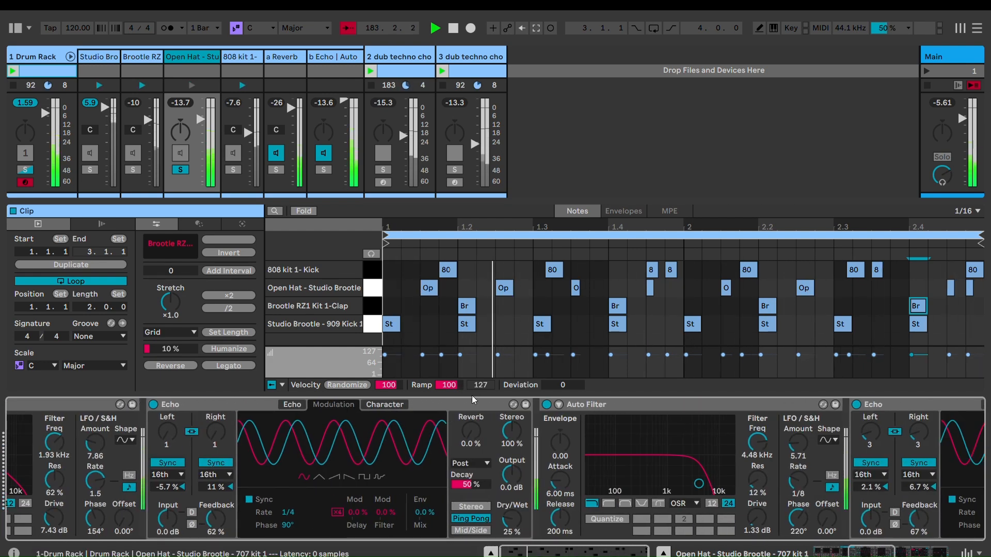
click(470, 399)
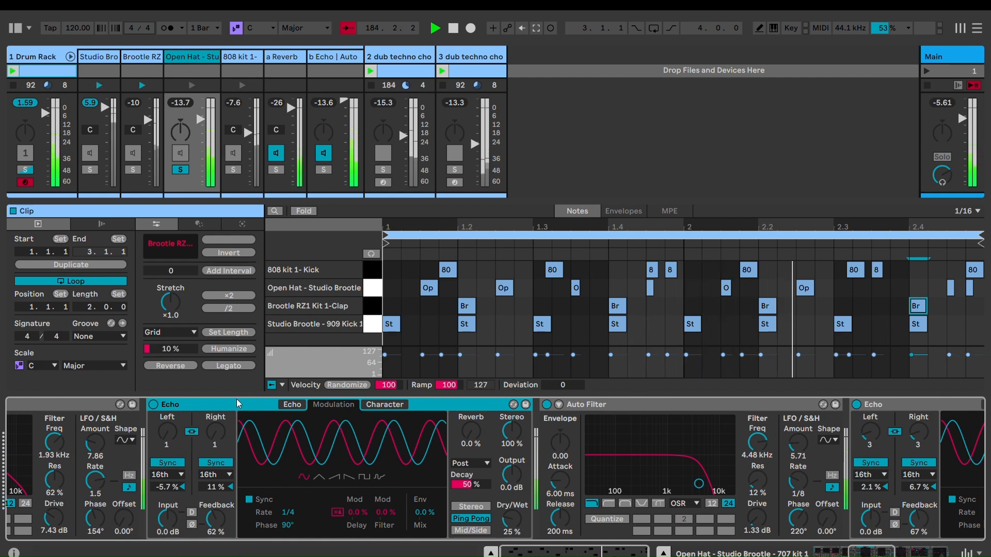
click(789, 424)
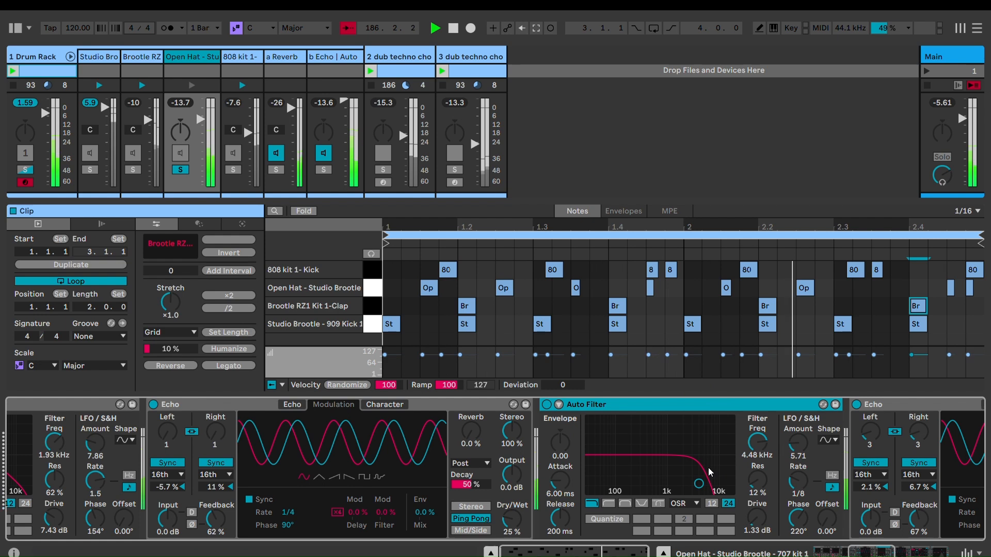
drag(698, 484, 730, 482)
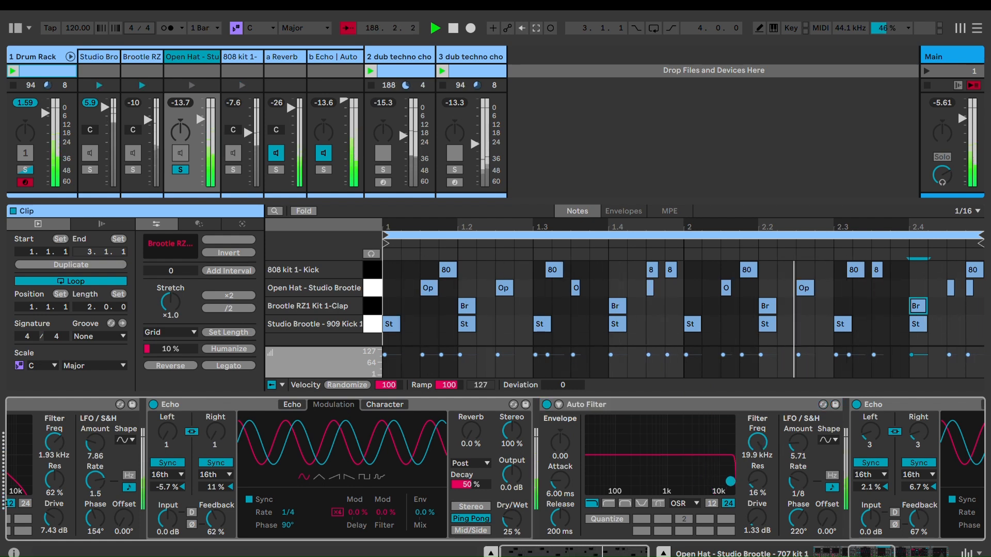
drag(731, 482, 698, 473)
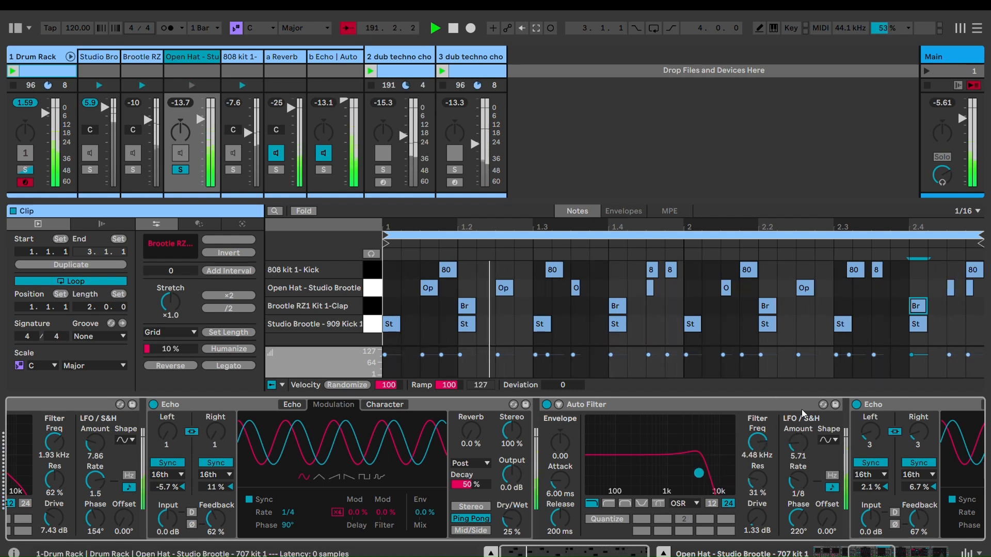
- Set band 3 of the EQ Eight at the end of the open hat chain to 1.78 kHz with 11.5 dB gain
click(911, 547)
drag(912, 546, 905, 547)
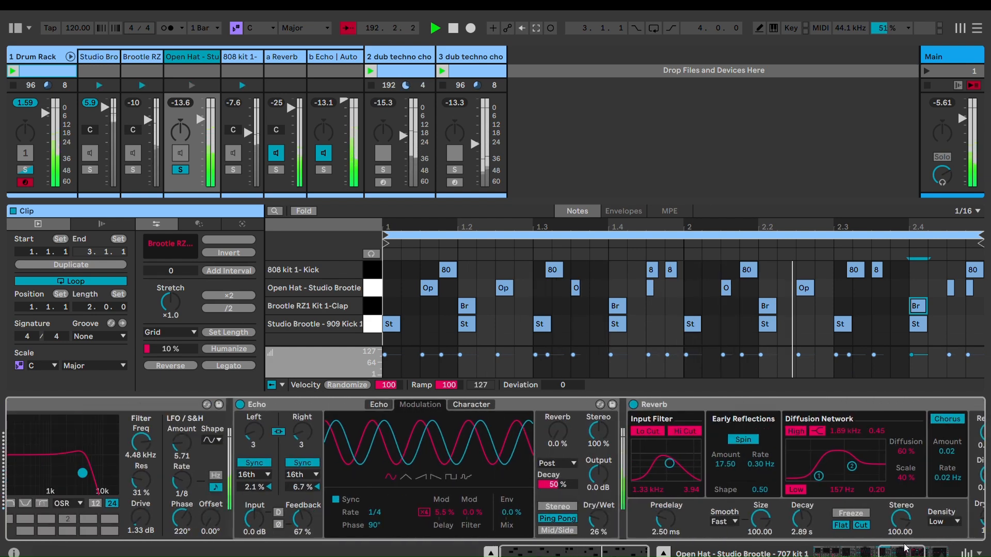
click(912, 552)
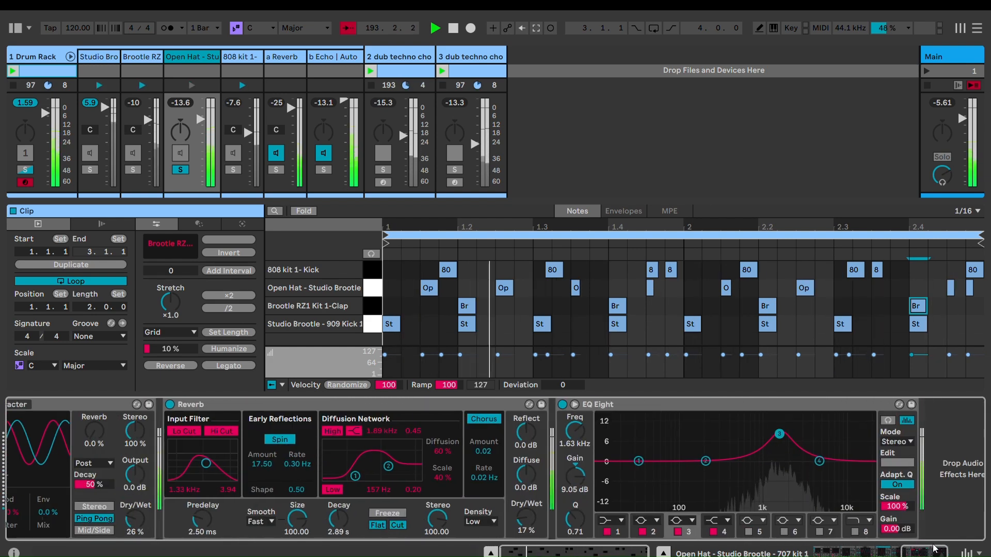
drag(786, 429, 789, 422)
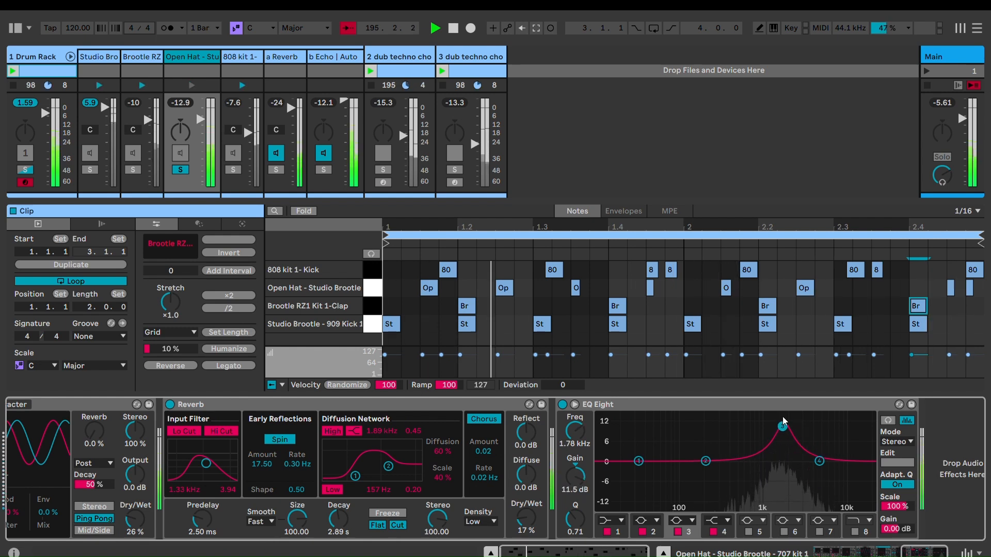
- Solo the 808 kit 1 kick chain
click(226, 161)
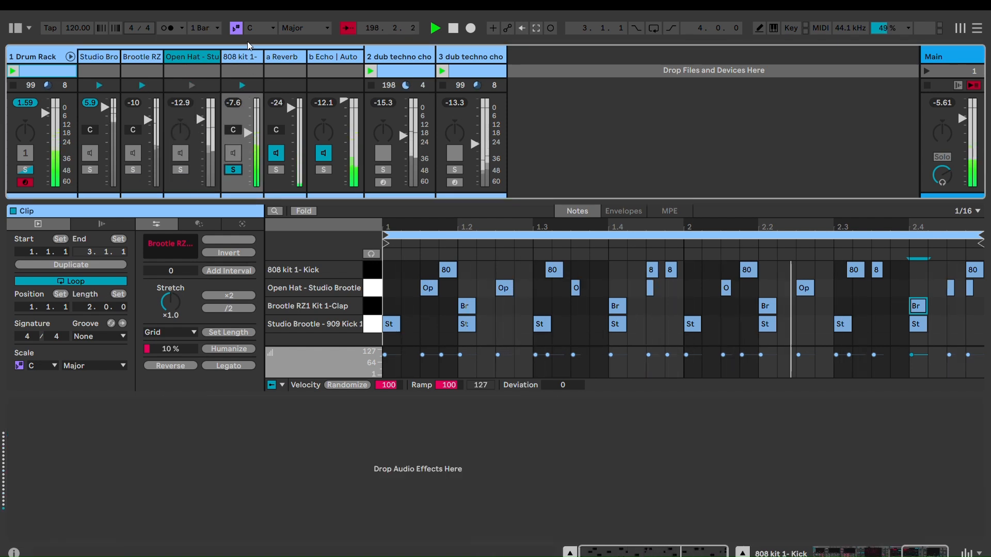
- Raise the 808 kit 1 kick chain's volume to -5.4 dB
click(242, 56)
drag(248, 133, 248, 116)
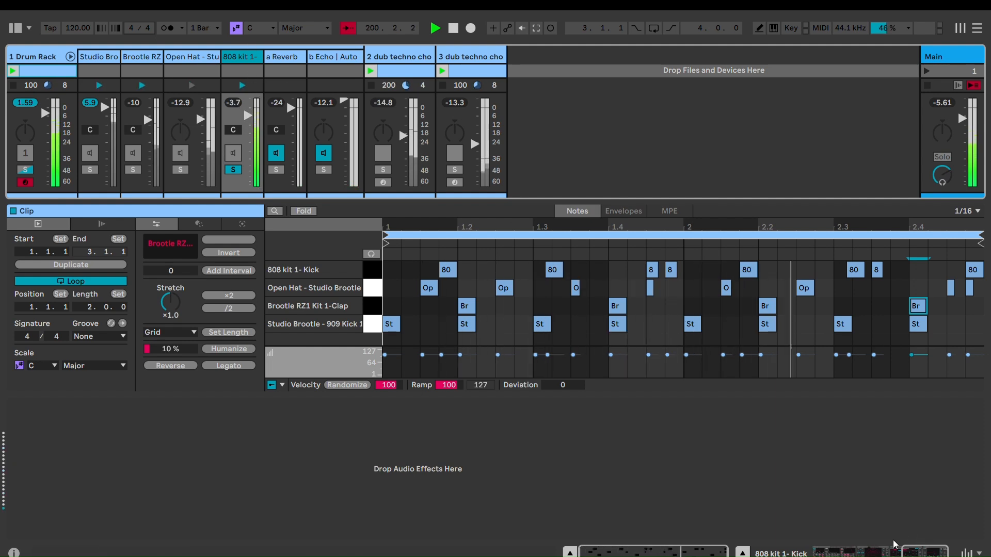
- Set the shaper amount in the 808 kick's Simpler filter section to 33.0
click(877, 552)
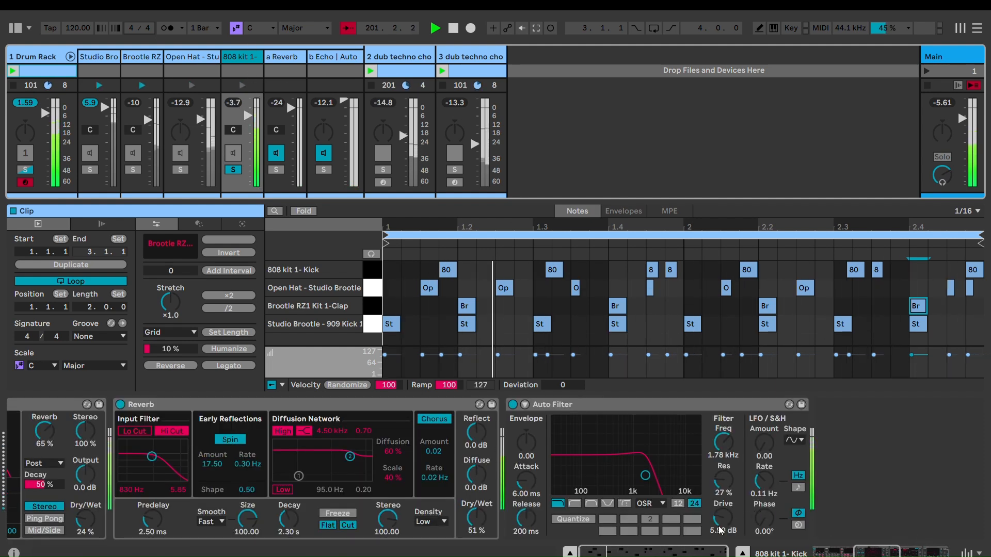
click(837, 549)
click(837, 548)
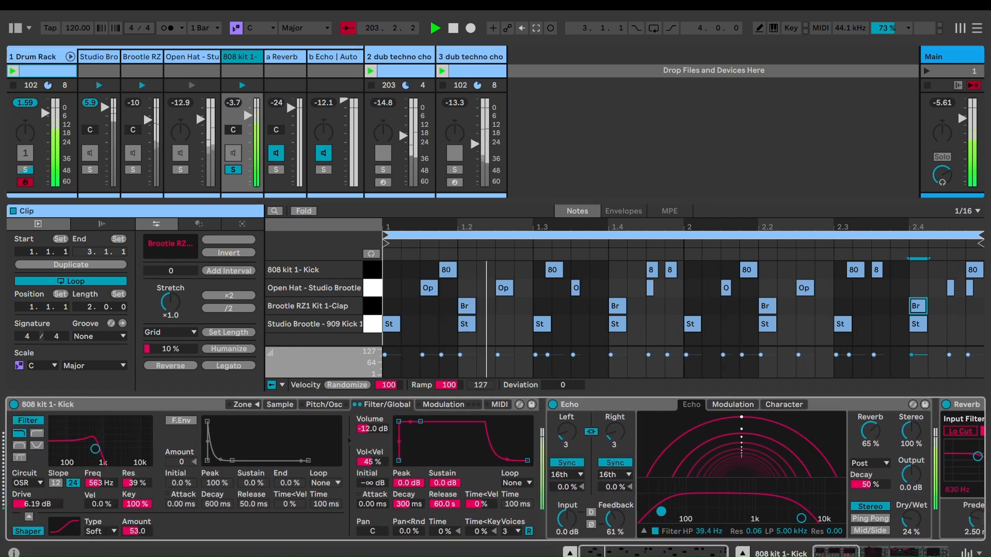
drag(136, 531, 137, 541)
- Review the 808 kick's sample and filter settings, along with the Echo and Reverb in its chain
click(279, 405)
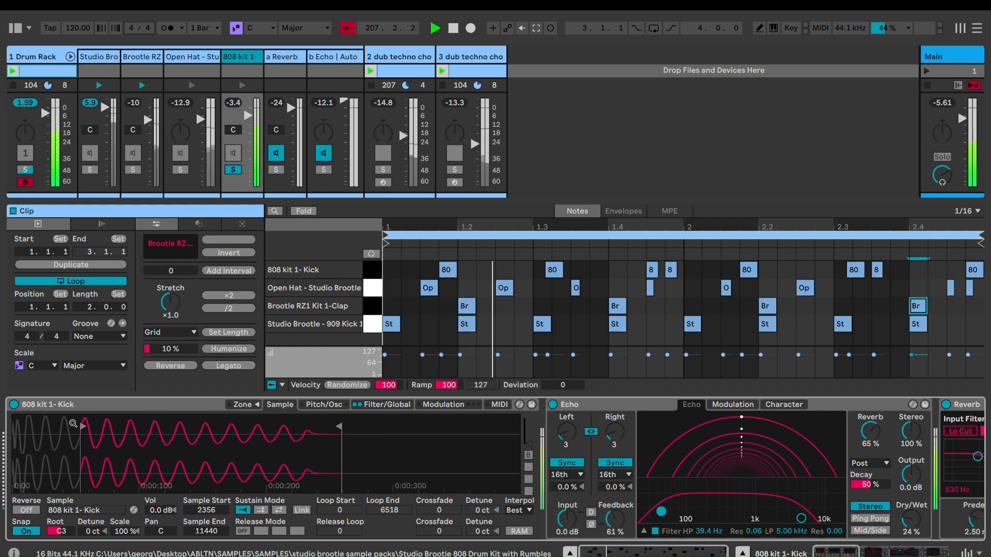
click(366, 405)
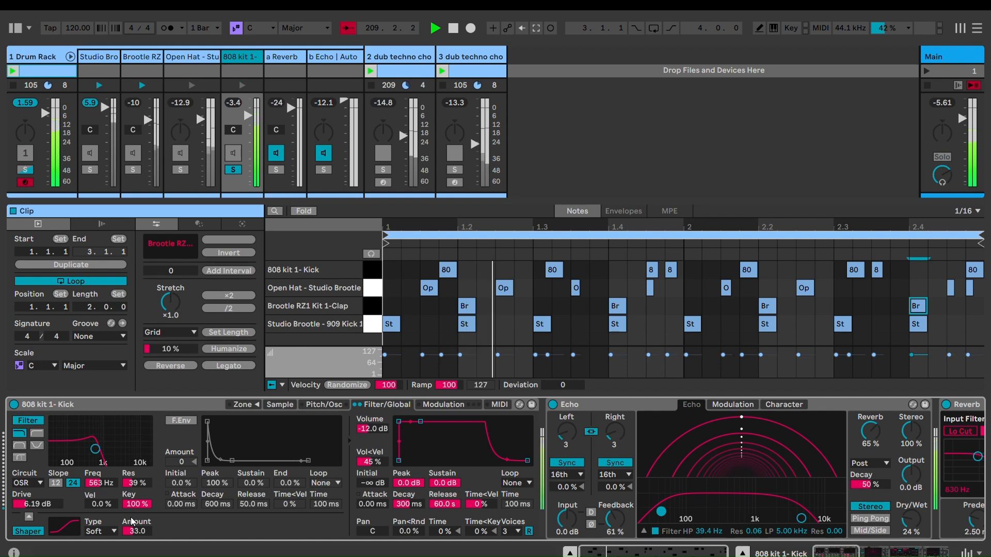
click(878, 408)
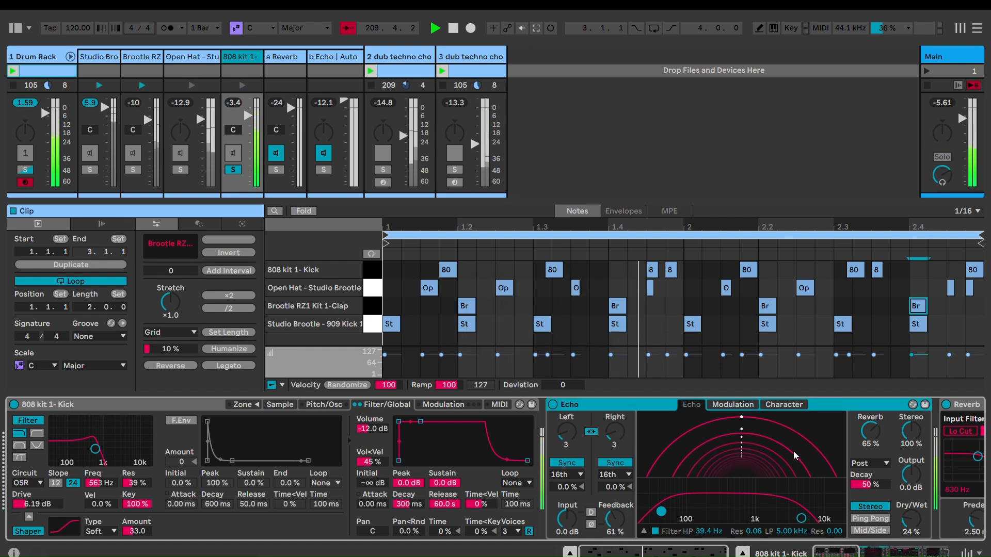
click(889, 547)
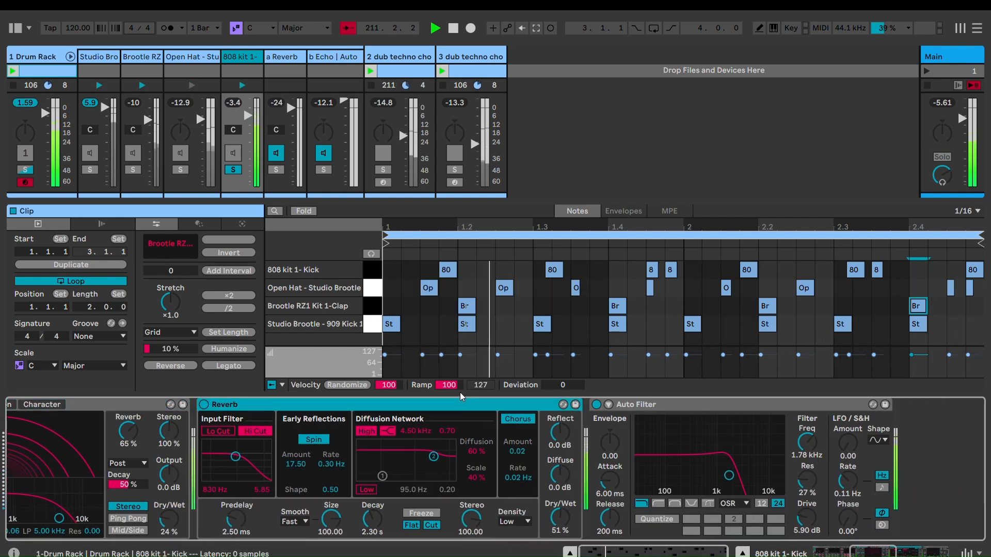
- Try a drive of 17.5 dB on the 808 kick chain's Auto Filter and lower it again
click(732, 398)
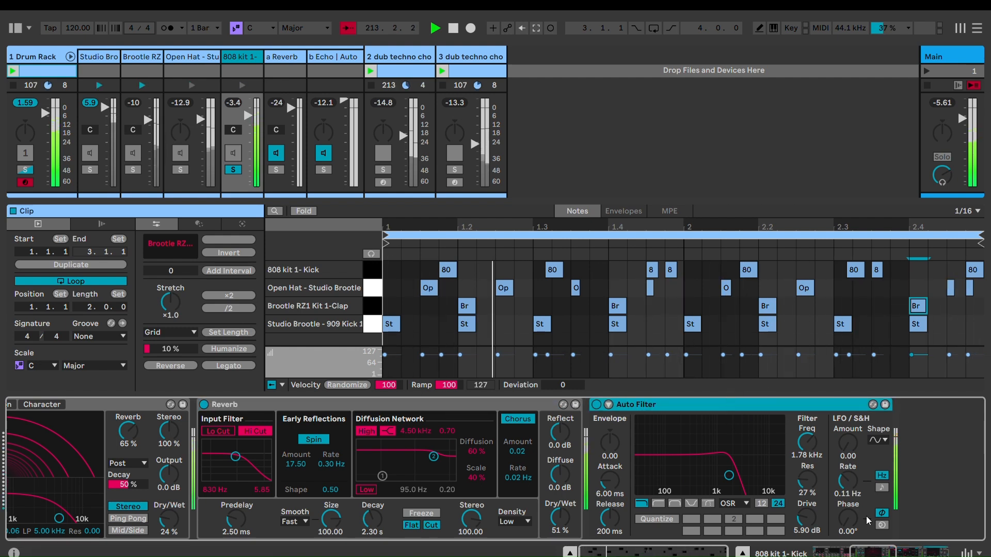
drag(807, 516, 807, 475)
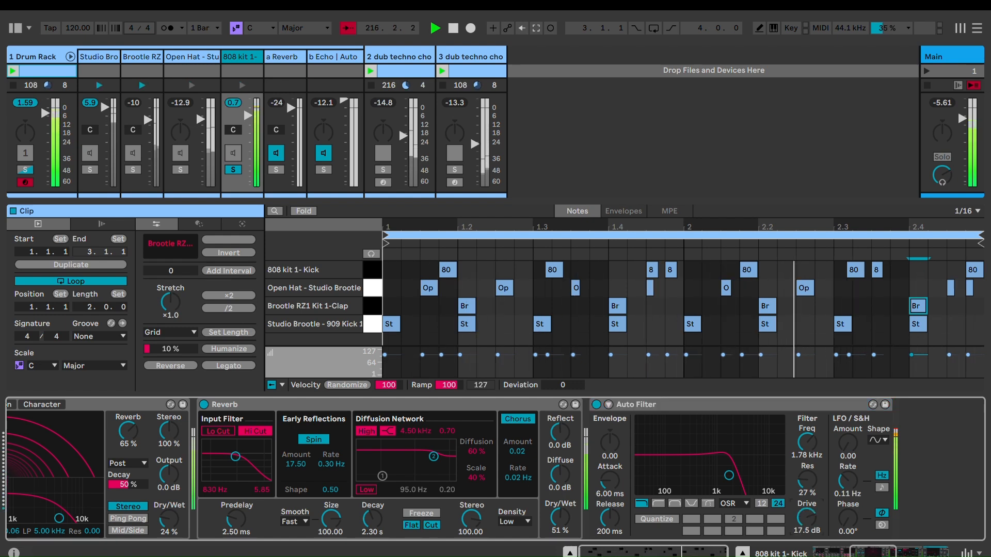
drag(806, 516, 806, 542)
- Unsolo the 808 kit 1 kick chain and return to the Drum Rack track's chain list
click(233, 169)
click(47, 47)
drag(880, 552, 839, 553)
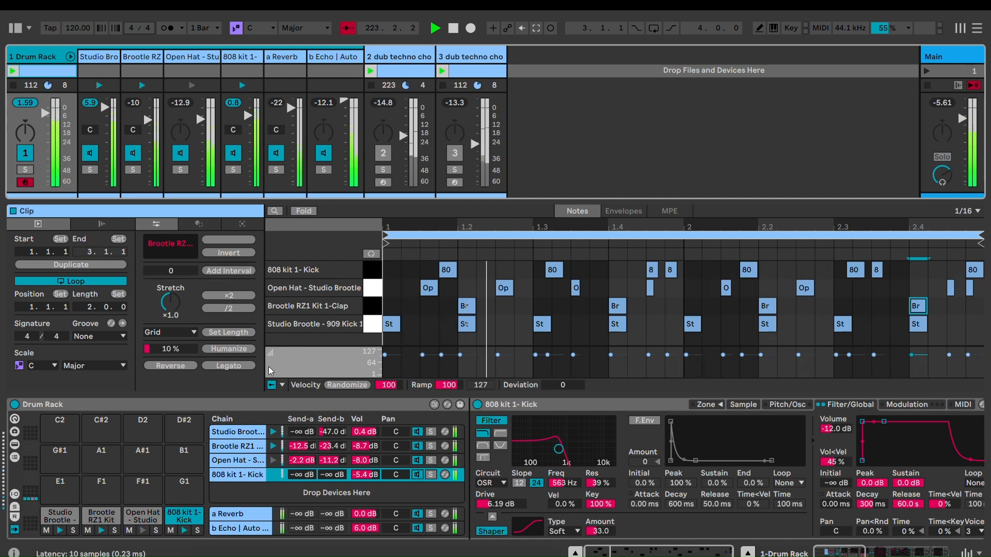
- Review the devices on the 909 kick, 808 kick and Reverb return chains
click(111, 55)
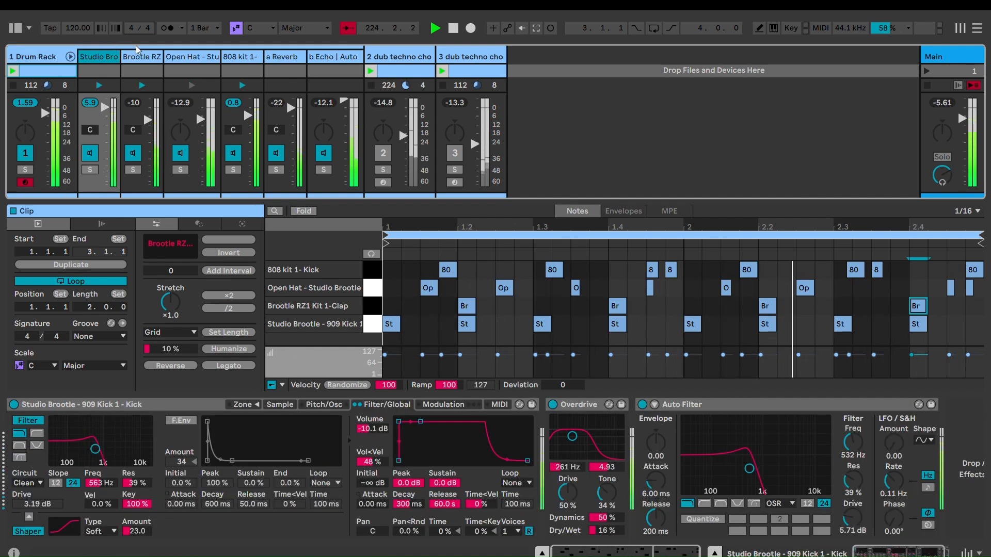
click(240, 56)
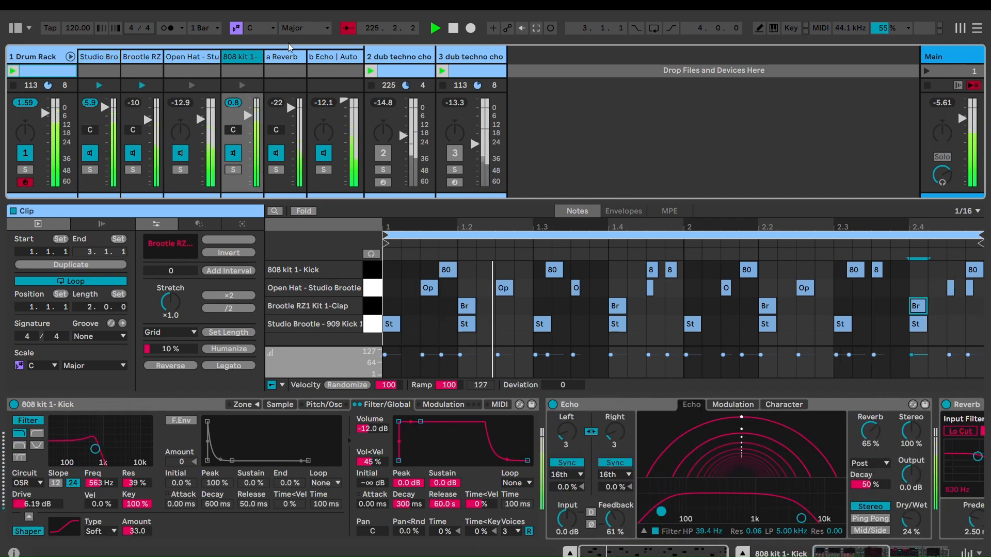
click(285, 56)
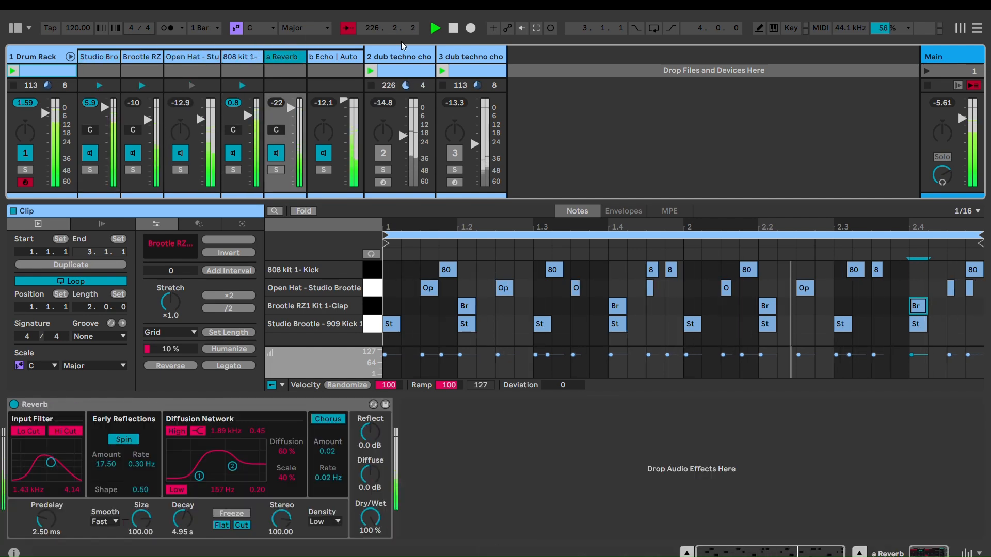
- Select the first dub techno chord track and activate both chord tracks, 2 and 3
click(408, 57)
click(383, 152)
click(454, 152)
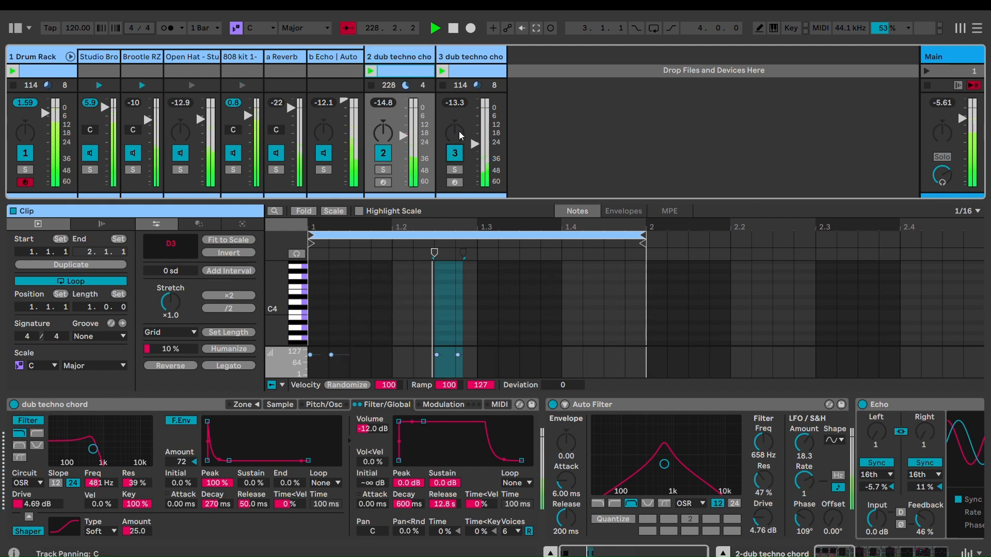
- Examine the note patterns in the clips of both dub techno chord tracks
scroll(401, 290, down, 5)
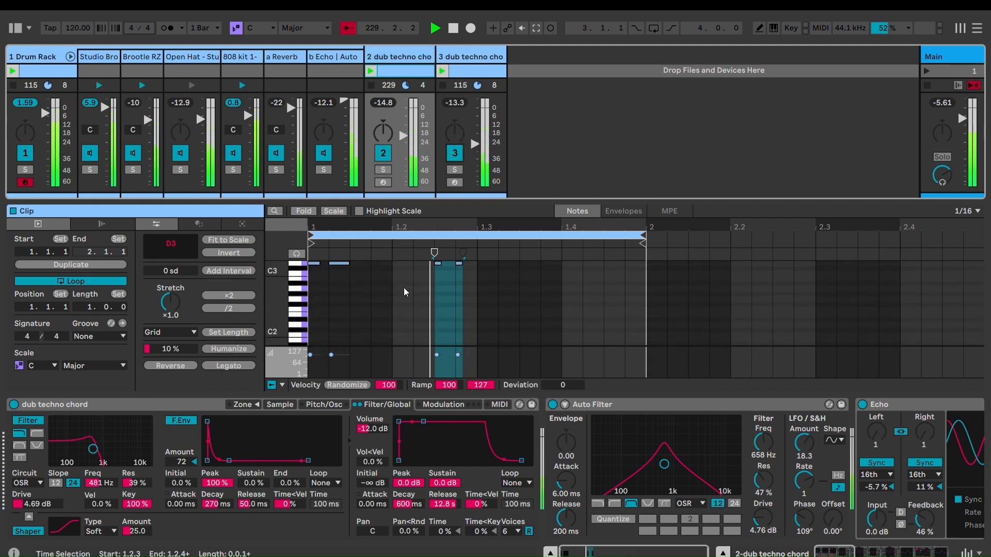
scroll(447, 289, up, 3)
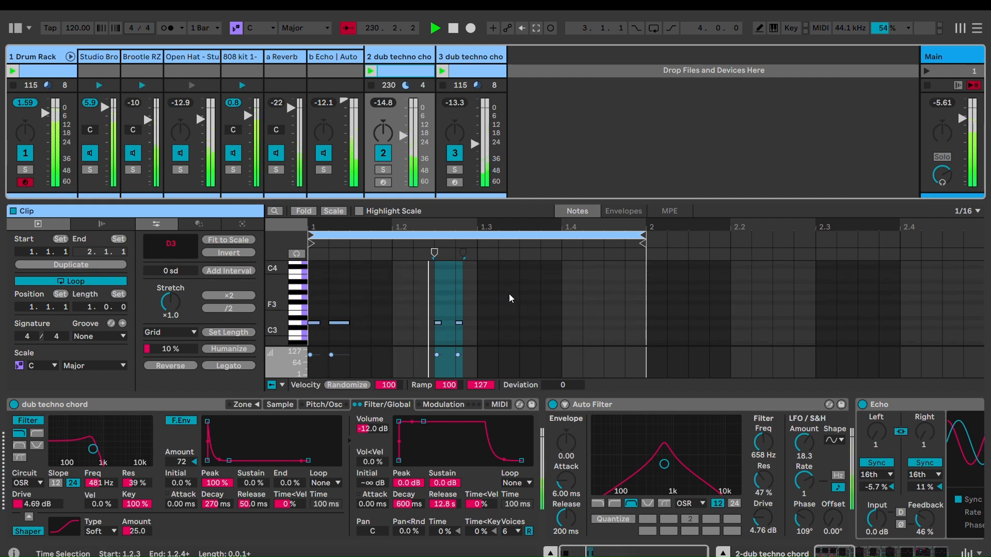
drag(524, 292, 306, 341)
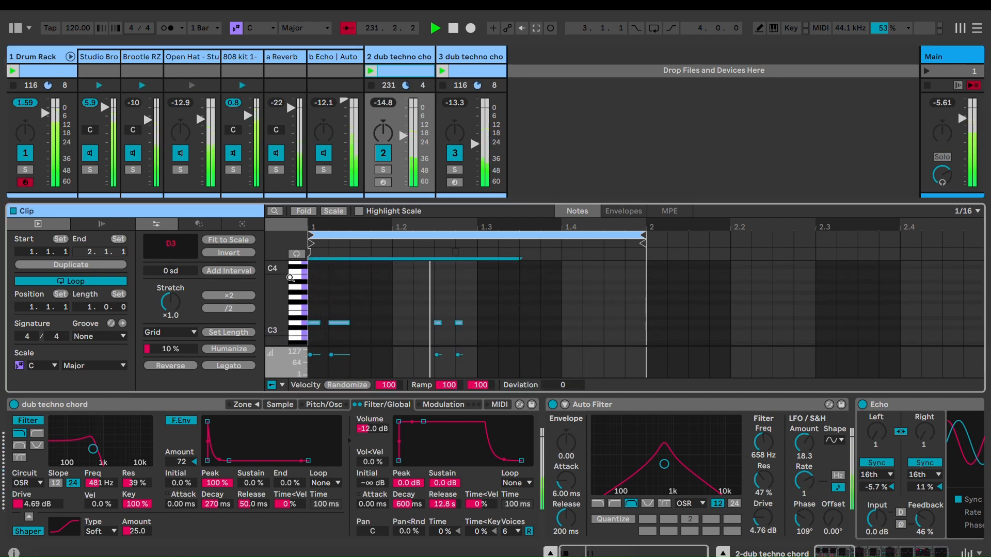
click(468, 71)
scroll(380, 280, down, 4)
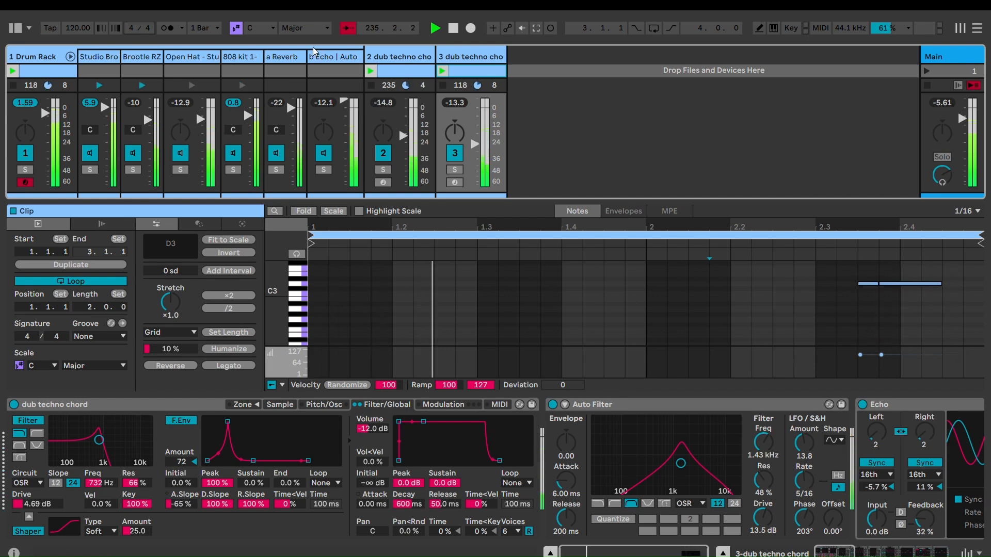
- Inspect the off-grid placement of the 808 kick note just after beat 1.3 in the Drum Rack clip
click(42, 51)
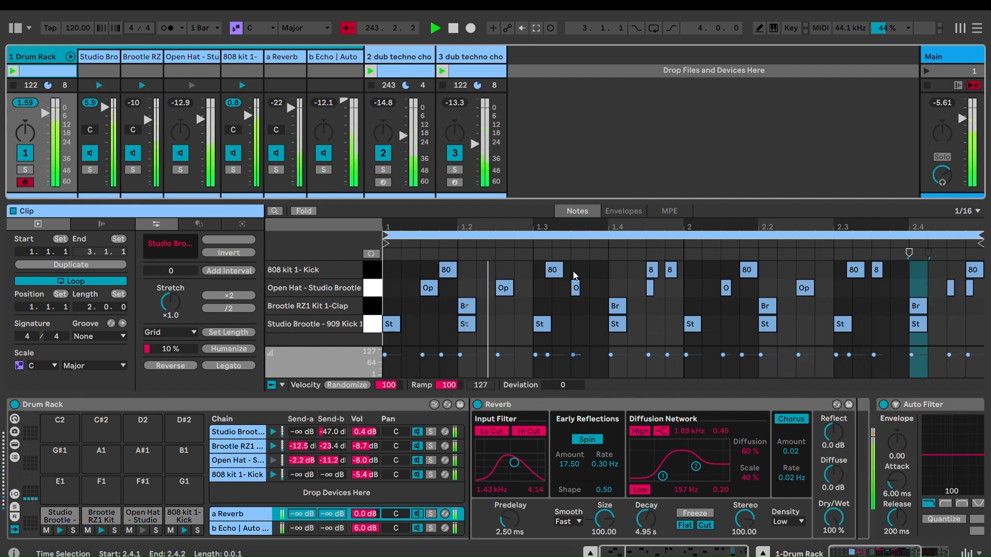
click(555, 270)
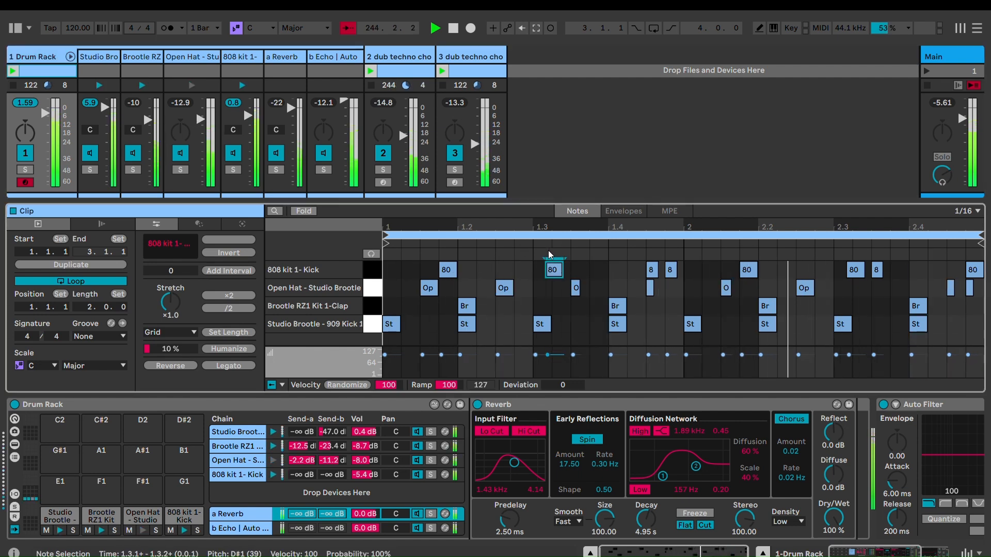
scroll(559, 271, up, 5)
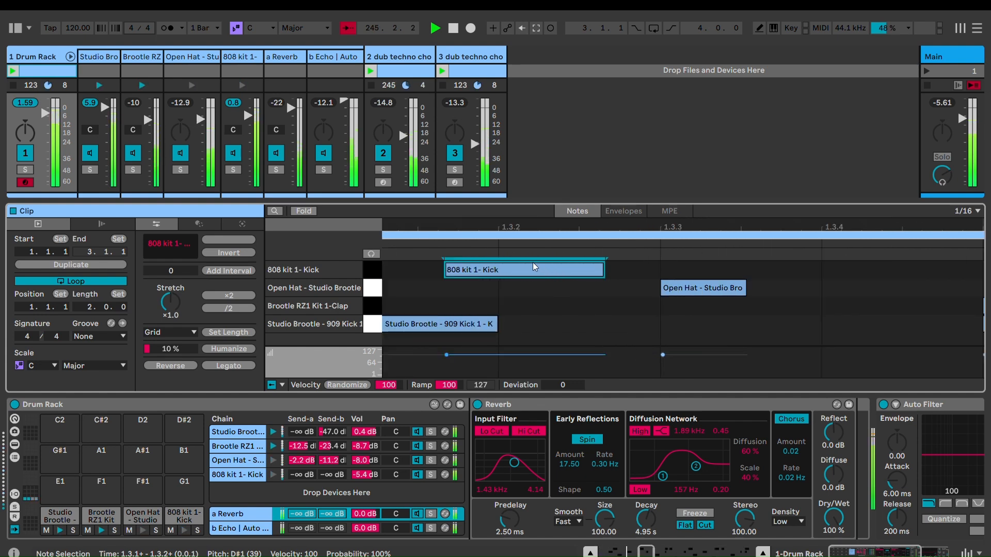
scroll(570, 268, down, 5)
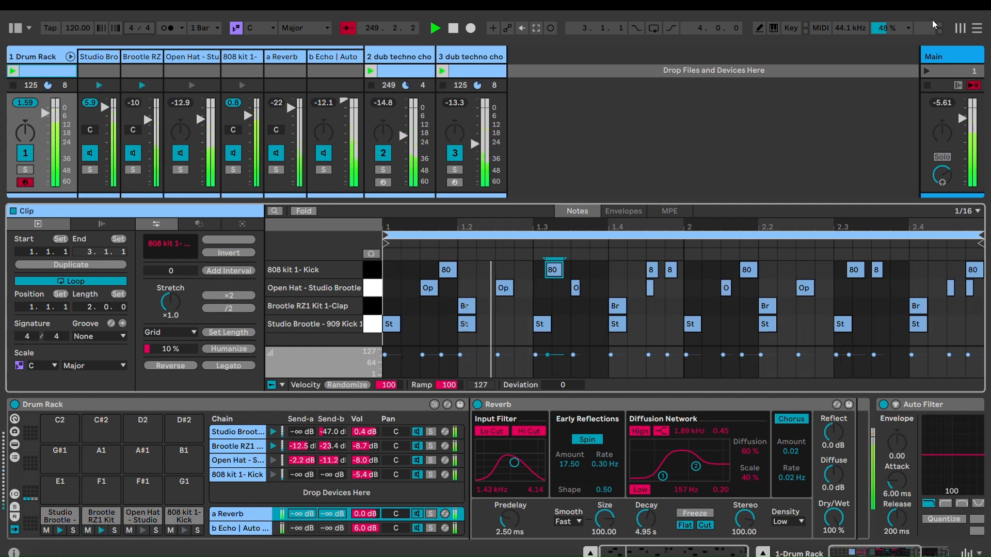
- Compare the mix with both dub techno chord tracks muted and reactivated, and stop playback
click(383, 151)
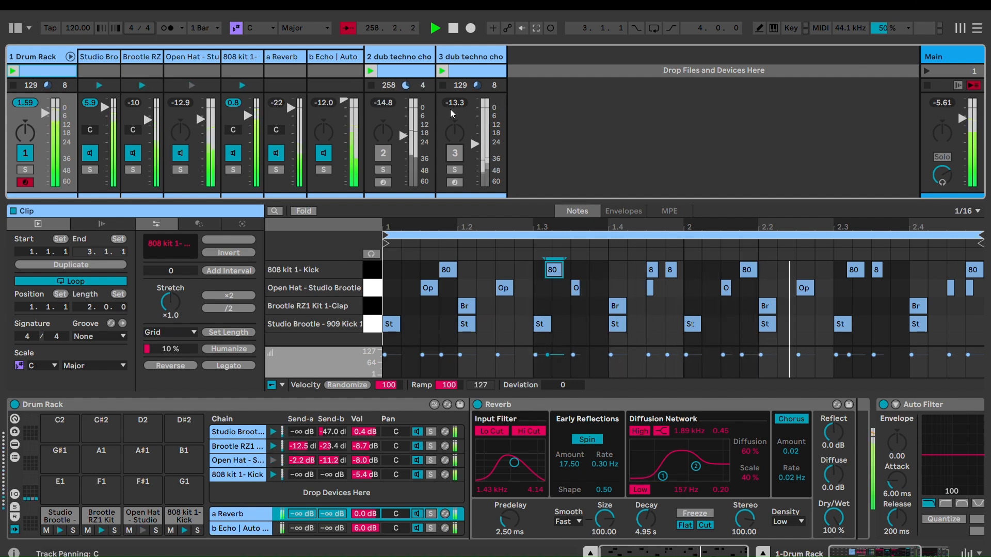
click(381, 148)
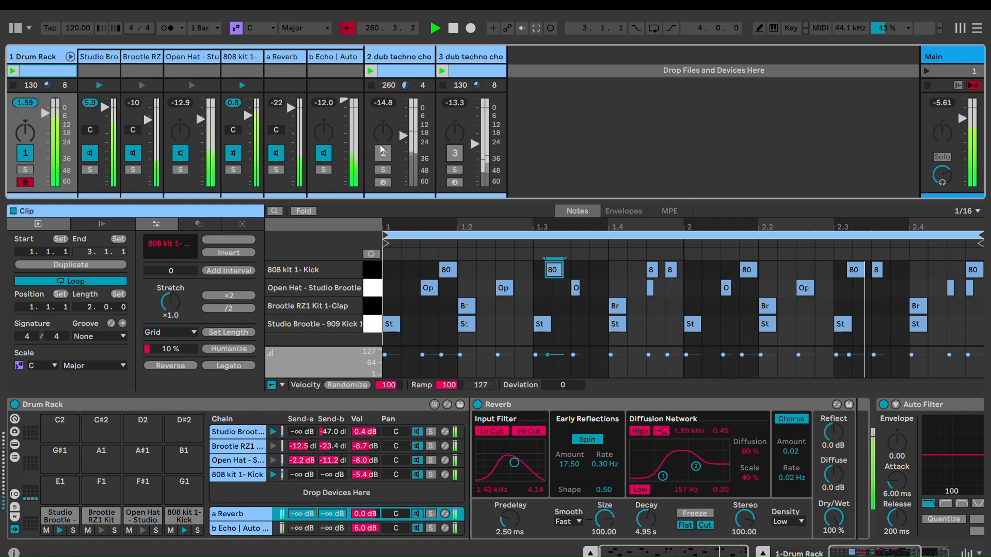
click(451, 145)
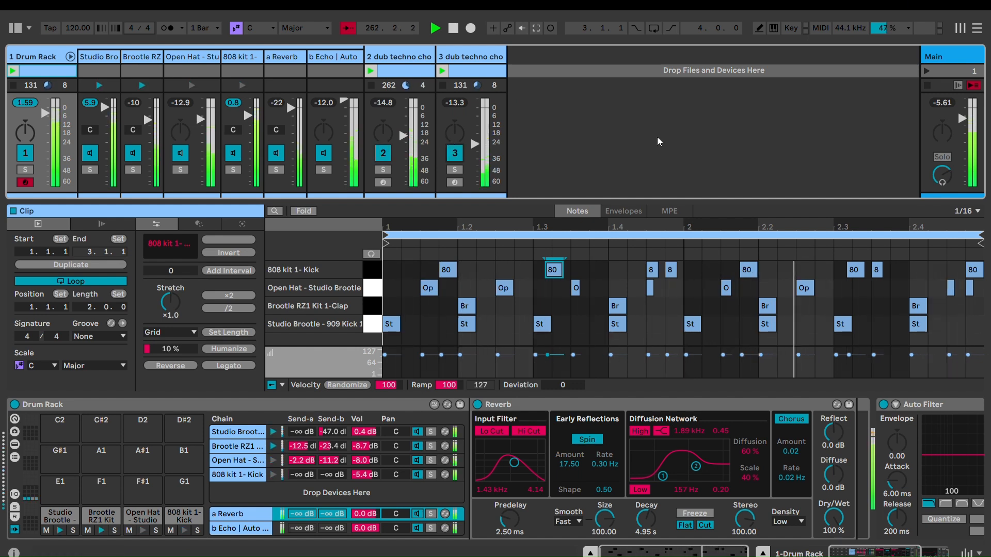
key(space)
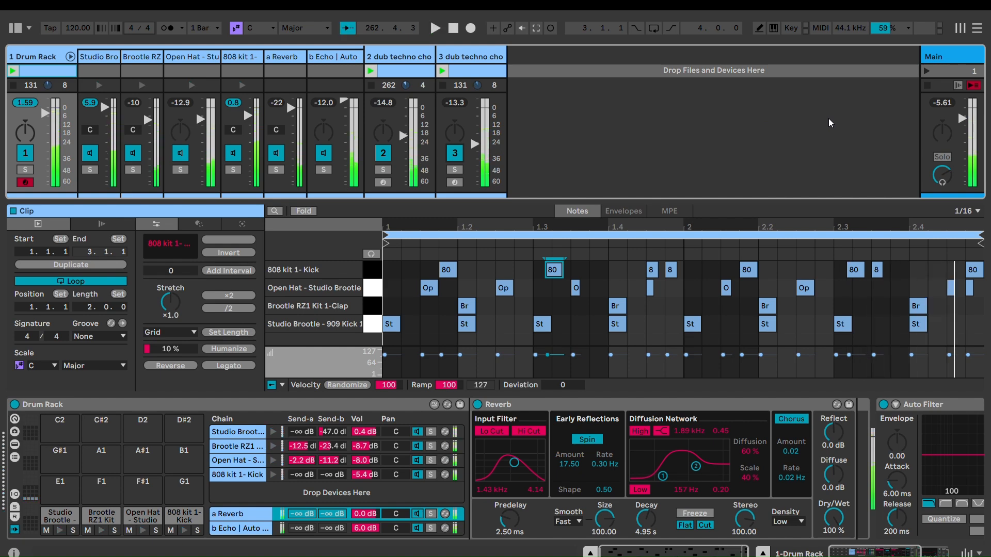